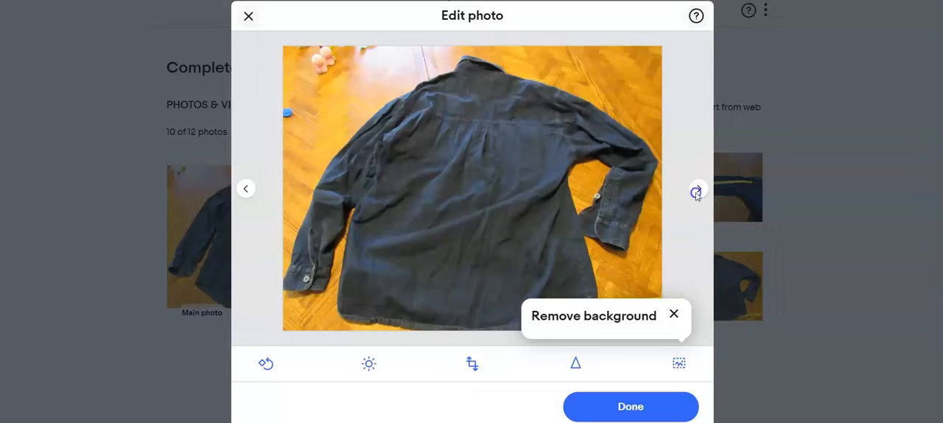
# Step: Finish the photo editing and give the listing the title "Levi's Jeans Shirts size Medium"
pyautogui.click(572, 406)
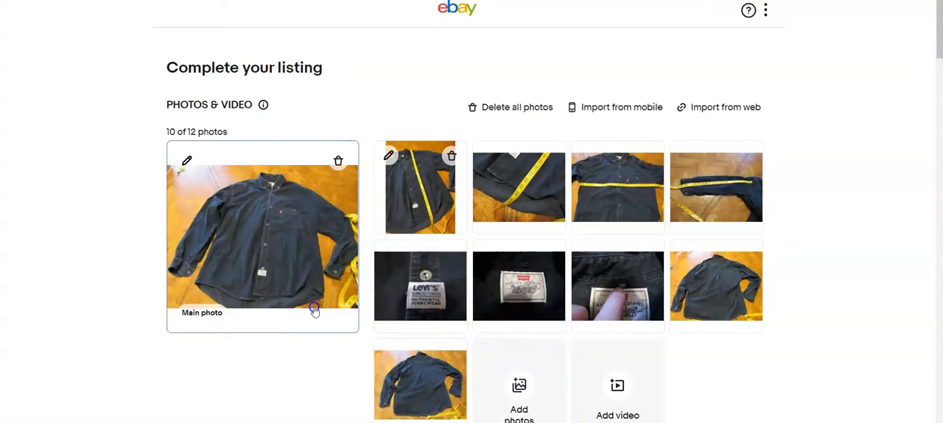
pyautogui.scroll(-5, 315, 310)
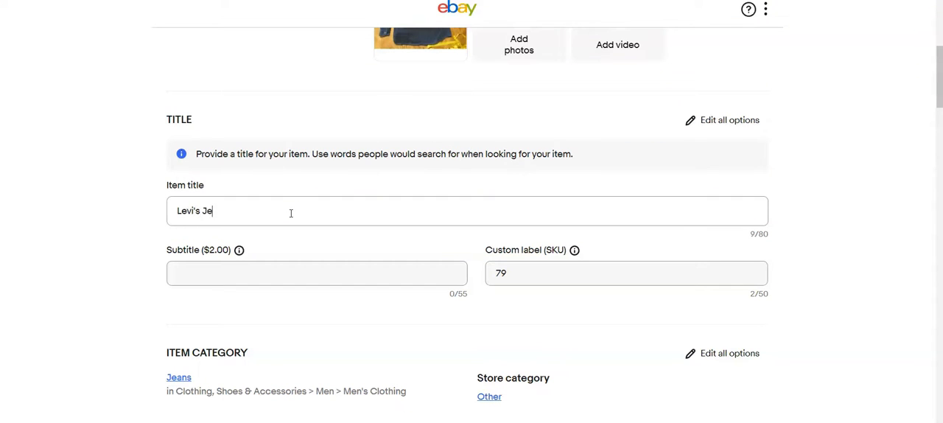
pyautogui.write('hirts size Medium')
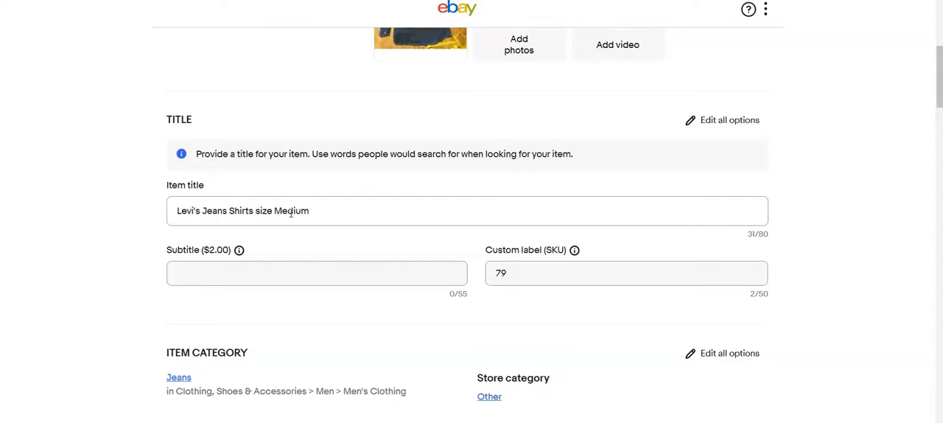
pyautogui.scroll(-2, 793, 349)
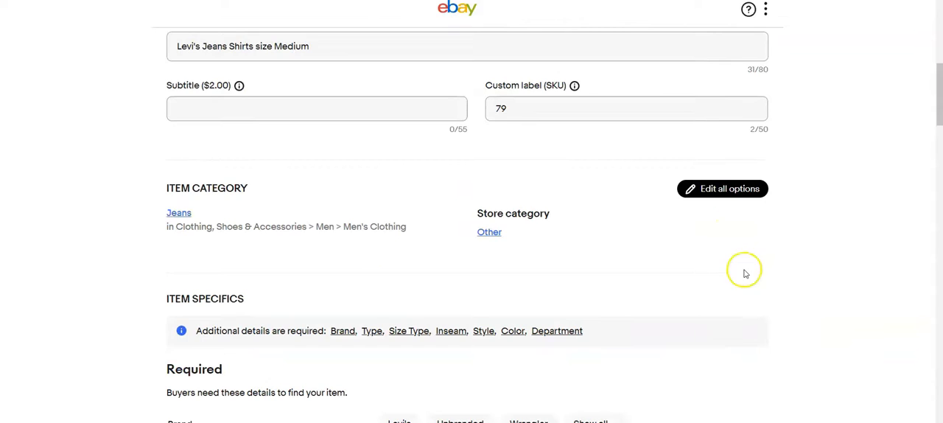
pyautogui.click(720, 187)
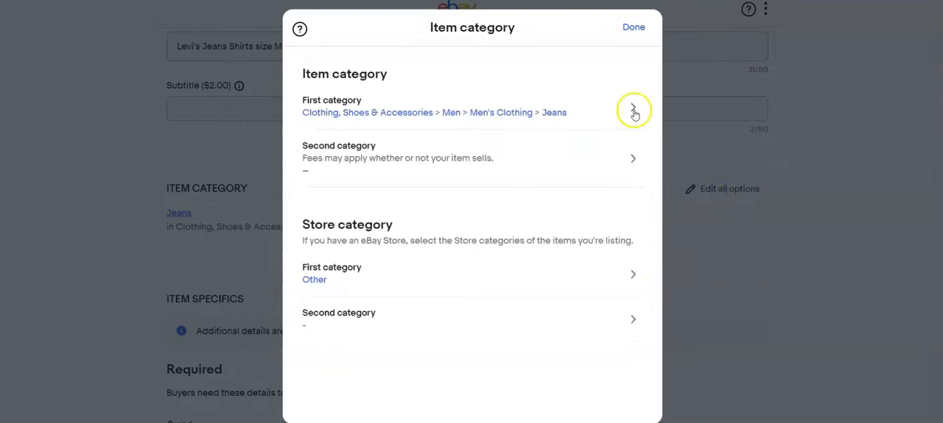
pyautogui.click(633, 111)
pyautogui.scroll(-3, 357, 342)
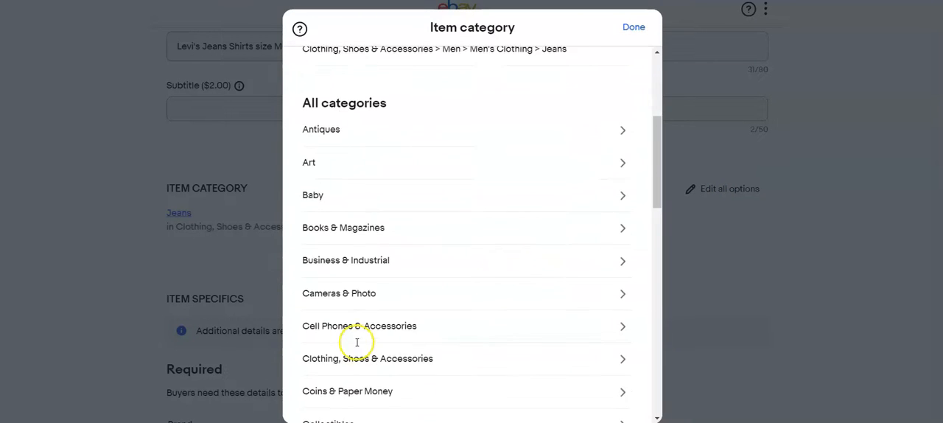
pyautogui.click(634, 27)
pyautogui.click(633, 26)
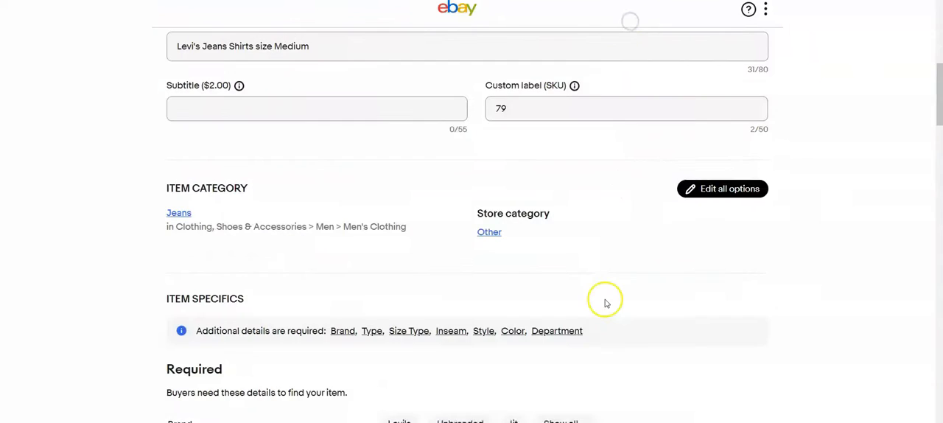
# Step: Extend the item title with "long sleeve button down"
pyautogui.scroll(3, 606, 303)
pyautogui.click(353, 234)
pyautogui.write('long sleeve button down')
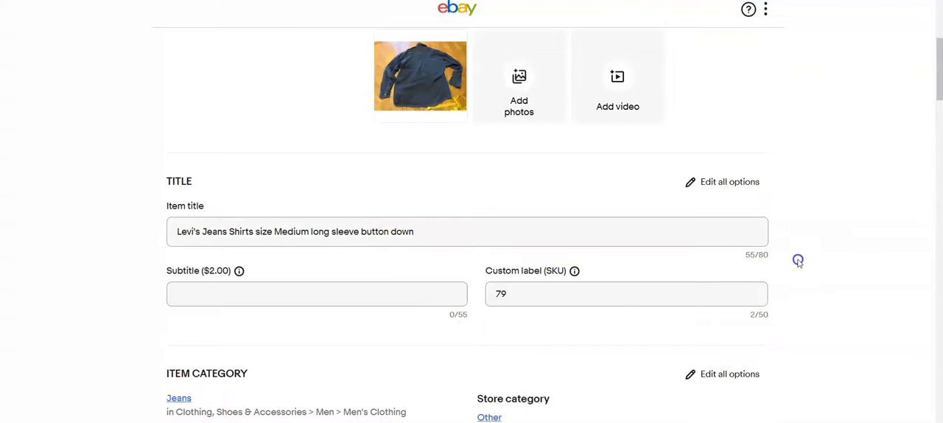
# Step: Change the first item category to the suggested Men's Clothing > Shirts > Casual Button-Down Shirts
pyautogui.scroll(-3, 795, 258)
pyautogui.click(737, 189)
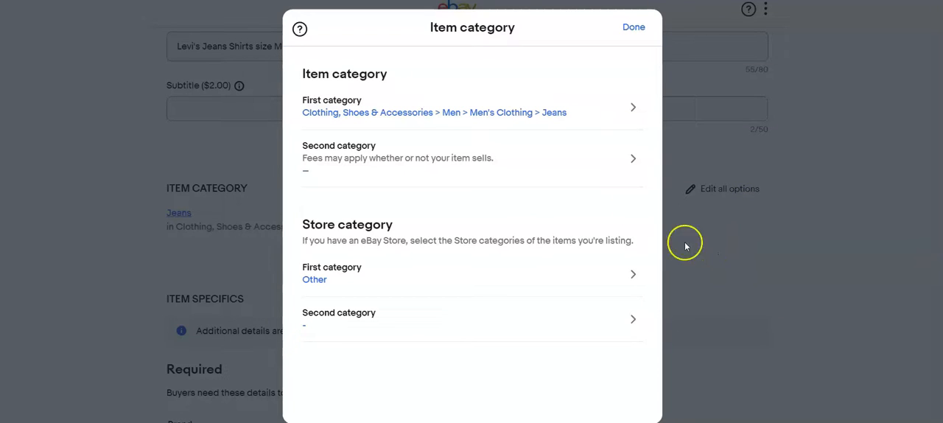
pyautogui.click(632, 107)
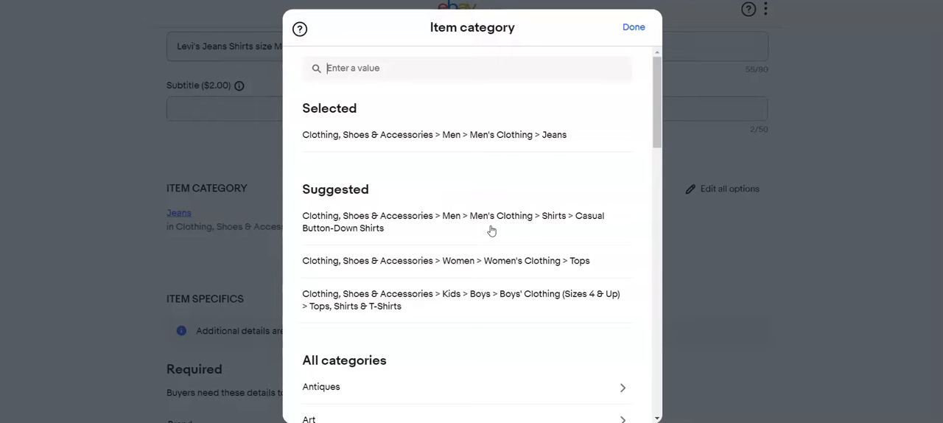
pyautogui.click(490, 218)
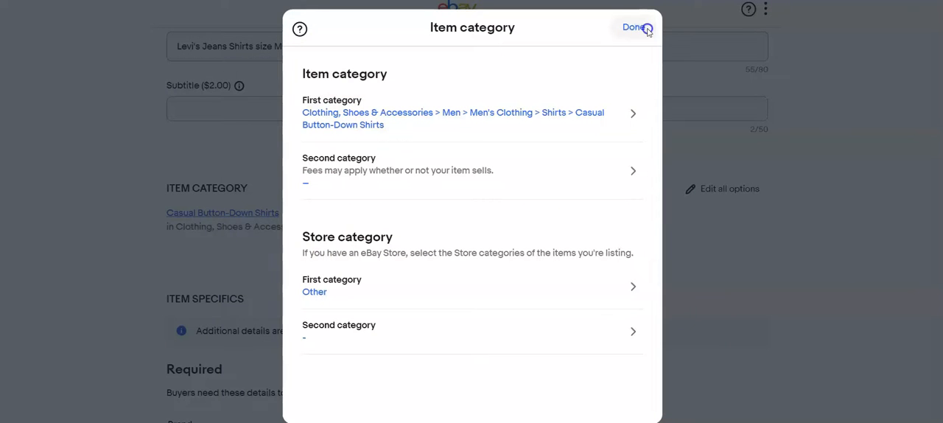
pyautogui.click(635, 28)
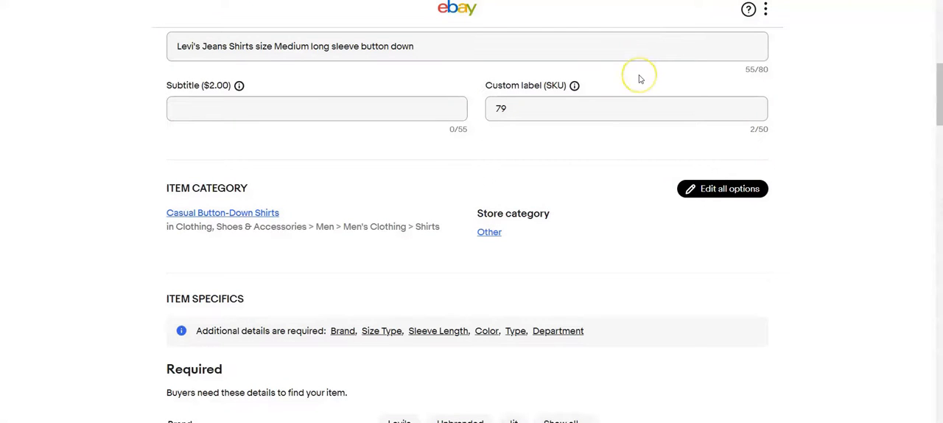
# Step: Fill in the shirt's required specifics: brand Levi's, size type Regular, Long Sleeve, color Blue, type Button-Up and department Men
pyautogui.scroll(-3, 459, 199)
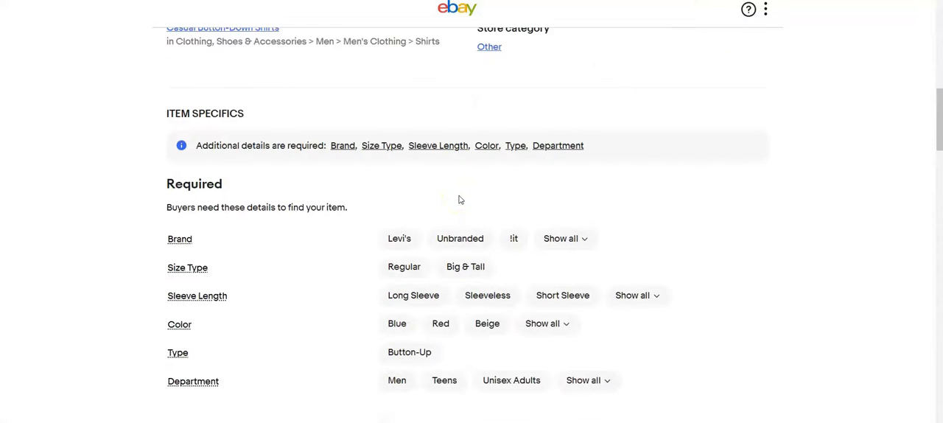
pyautogui.click(405, 177)
pyautogui.click(407, 205)
pyautogui.click(414, 234)
pyautogui.click(395, 264)
pyautogui.click(390, 291)
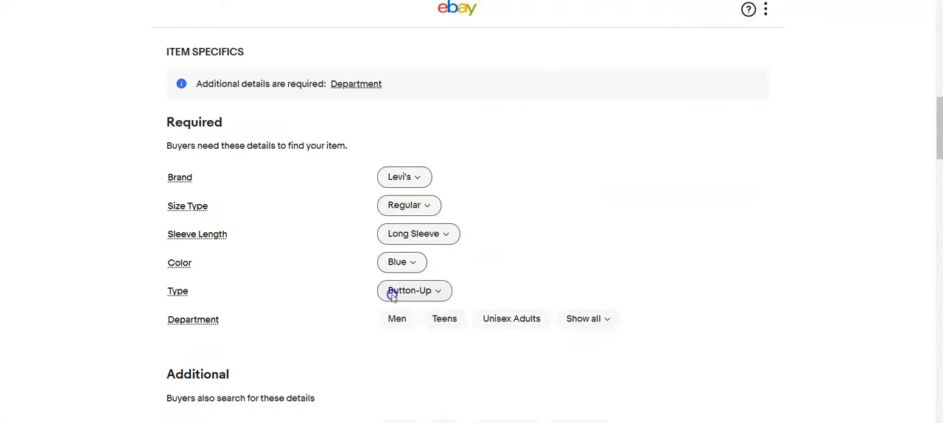
pyautogui.click(398, 319)
pyautogui.click(421, 233)
# Step: Set the shirt's additional specifics to pattern Solid, fabric type Denim and closure Button
pyautogui.scroll(-2, 354, 228)
pyautogui.click(395, 234)
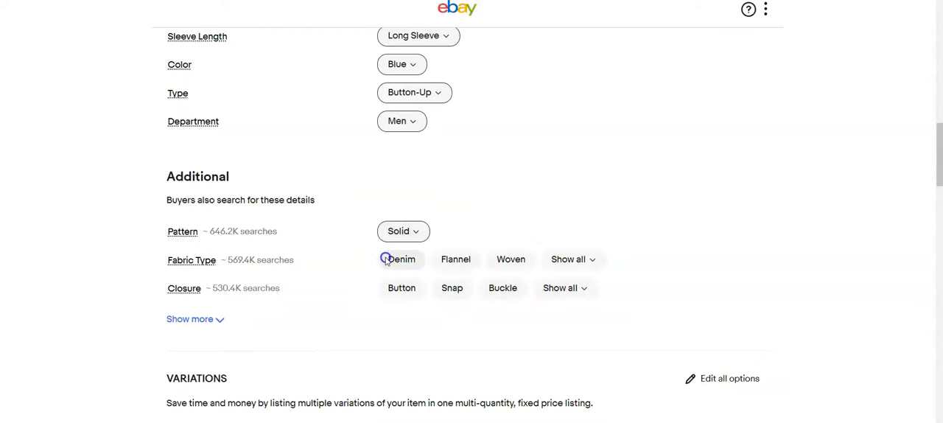
pyautogui.click(391, 286)
# Step: Set the shirt's Buy It Now price to $20.00
pyautogui.scroll(-4, 370, 278)
pyautogui.scroll(-6, 370, 279)
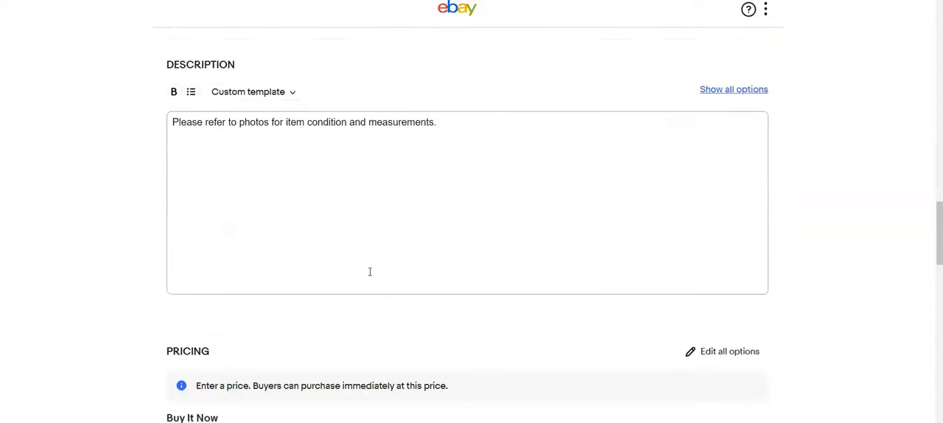
pyautogui.click(271, 287)
pyautogui.write('20.00')
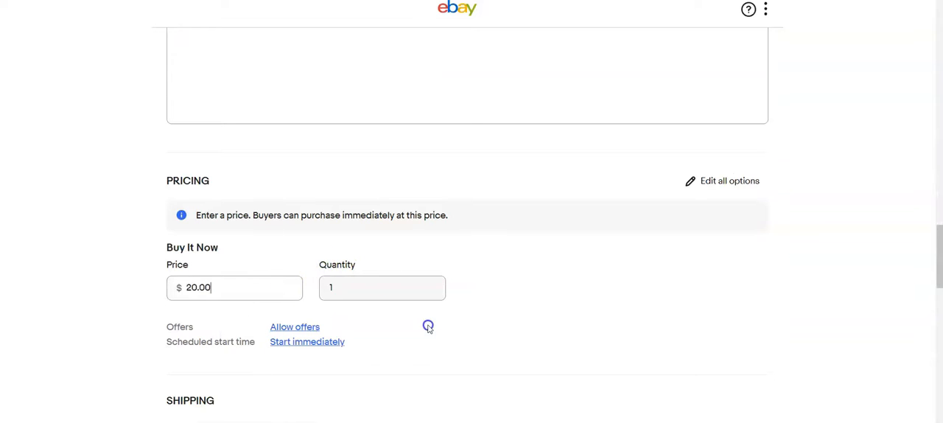
# Step: Choose the "Calculated:USPS First Cla,2 business days" shipping policy for the shirt
pyautogui.scroll(-3, 427, 327)
pyautogui.click(403, 231)
pyautogui.click(346, 258)
# Step: Enter the shirt's package weight of 13 oz and package dimensions of 13 x 9 x 3 in
pyautogui.click(246, 293)
pyautogui.write('13')
pyautogui.click(309, 292)
pyautogui.write('13')
pyautogui.press('Tab')
pyautogui.write('9')
pyautogui.scroll(-4, 326, 326)
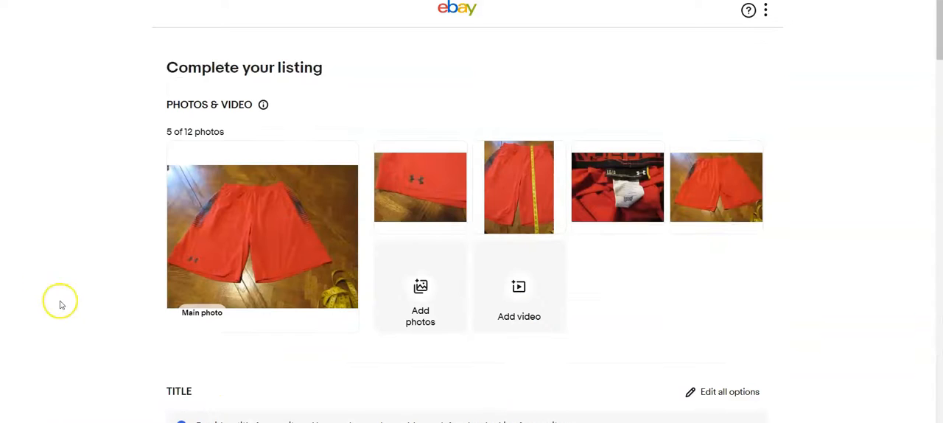
pyautogui.scroll(-2, 61, 304)
# Step: Title the red shorts listing "Under Armour red sports shorts size large heat gear"
pyautogui.click(235, 359)
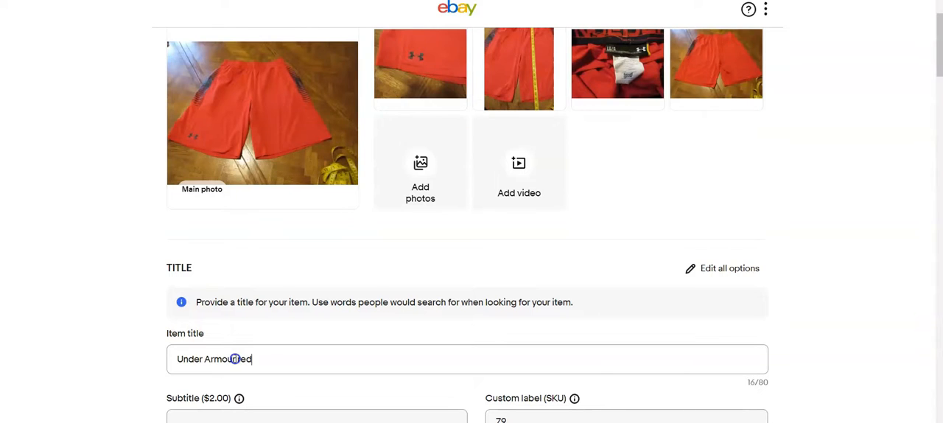
pyautogui.write('s shorts size large heat gear')
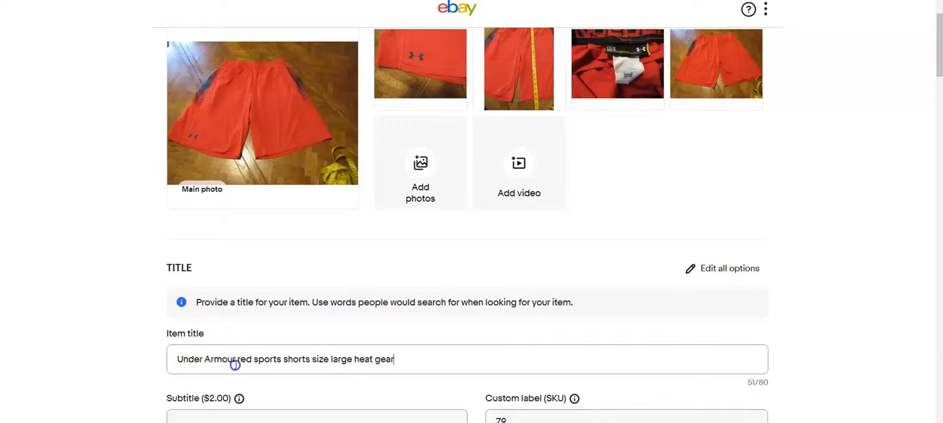
# Step: Change the shorts' first item category to Men's Clothing > Activewear > Activewear Shorts
pyautogui.scroll(-2, 322, 390)
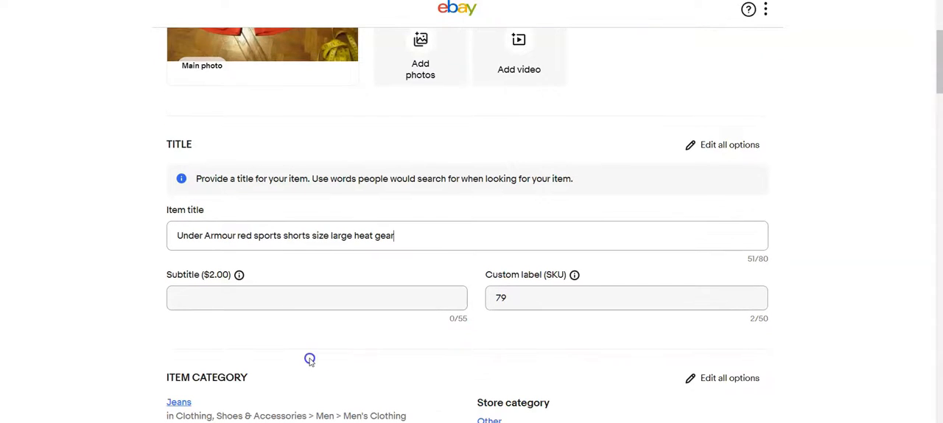
pyautogui.scroll(-3, 320, 361)
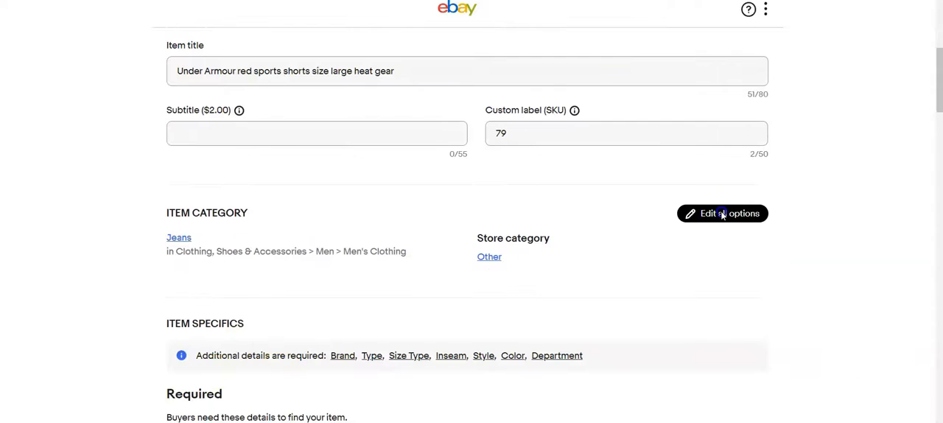
pyautogui.click(720, 214)
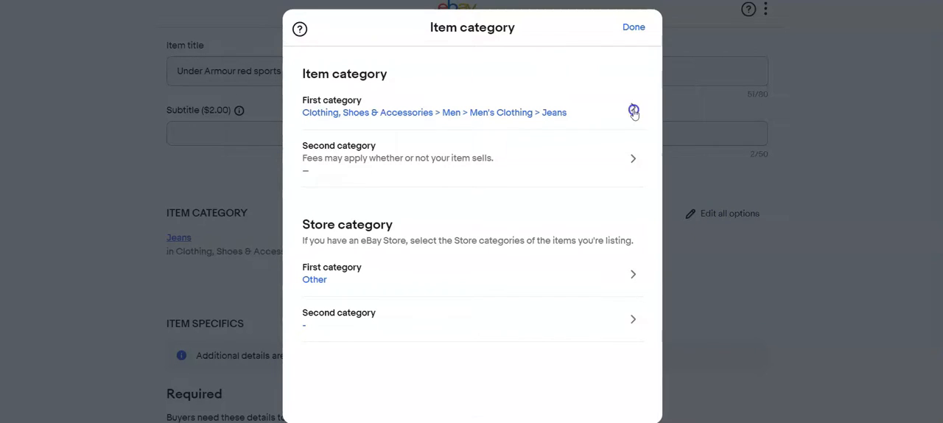
pyautogui.click(634, 110)
pyautogui.click(493, 219)
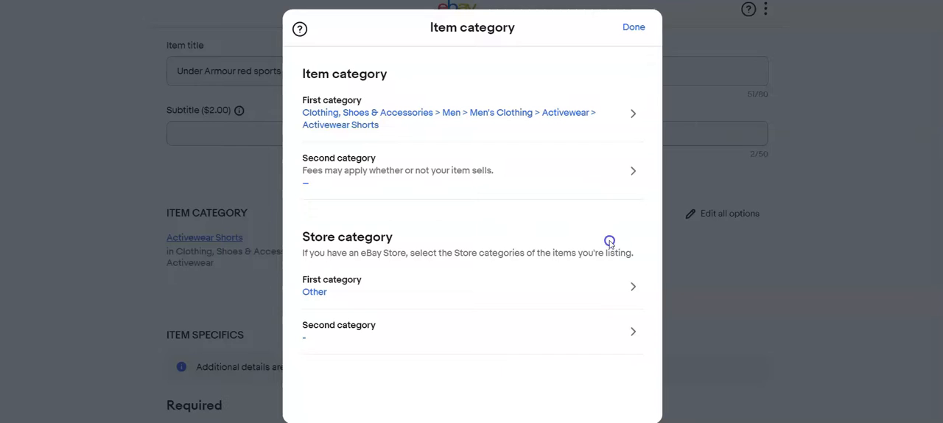
pyautogui.click(636, 28)
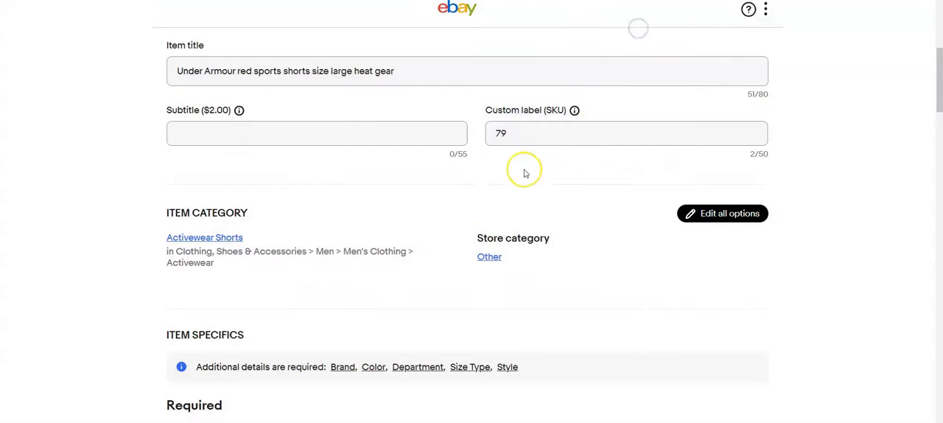
# Step: Fill in the shorts' required specifics: brand Under armour, color Red, department Men, size type Regular and style Athletic
pyautogui.scroll(-3, 471, 204)
pyautogui.click(440, 214)
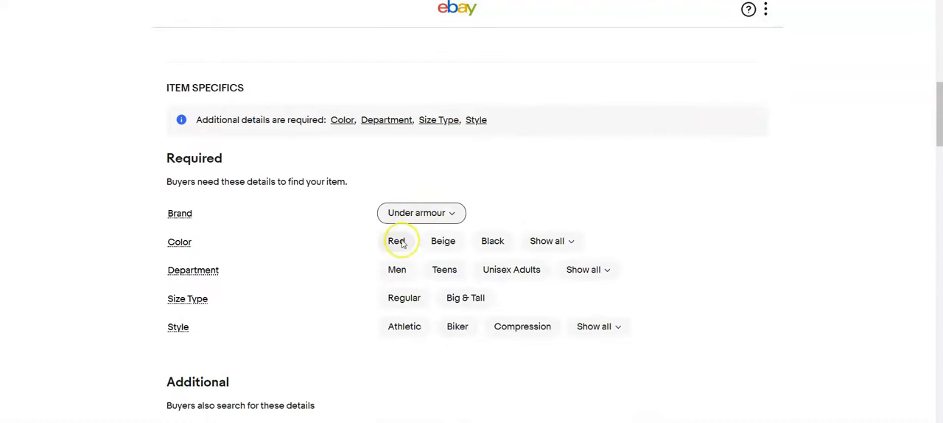
pyautogui.click(398, 242)
pyautogui.click(404, 272)
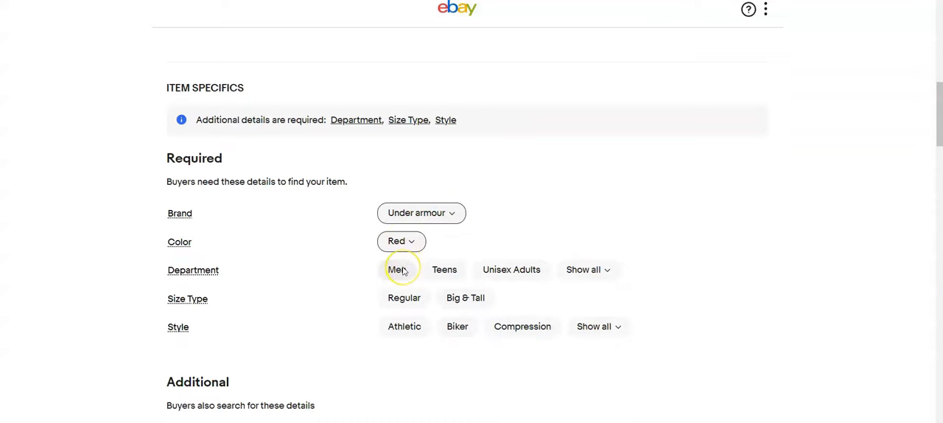
pyautogui.click(398, 269)
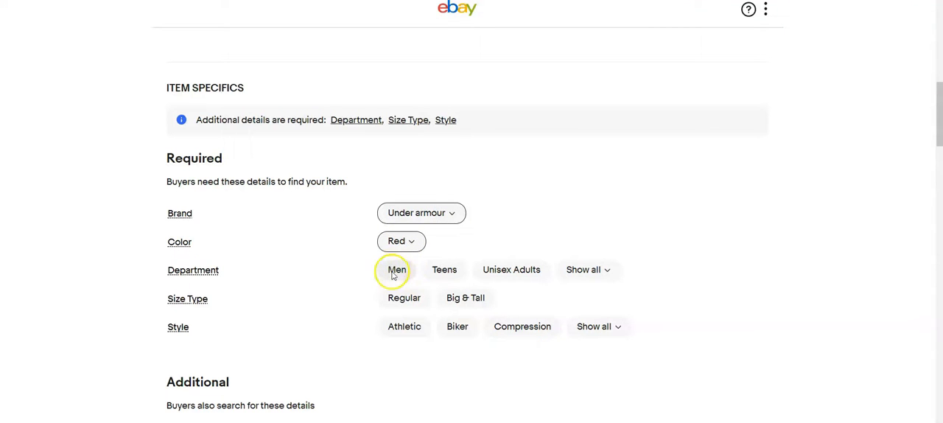
pyautogui.click(405, 299)
pyautogui.click(404, 327)
# Step: Choose the shorts' size from the full list of sizes
pyautogui.click(507, 278)
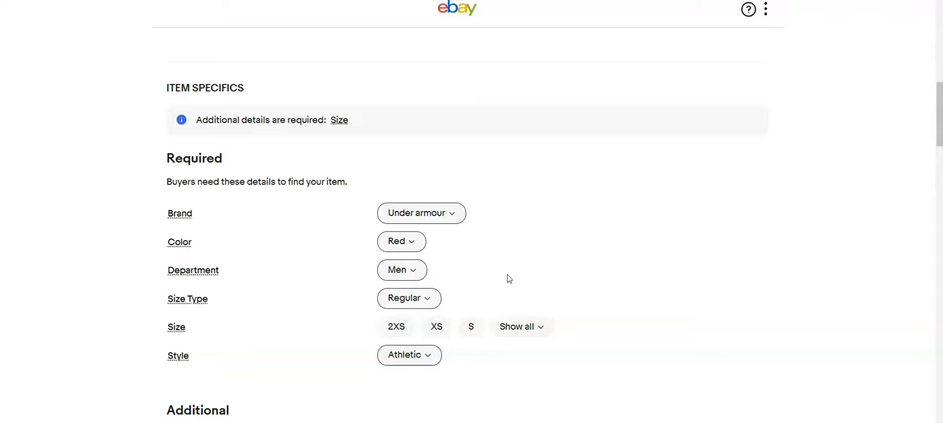
pyautogui.click(542, 326)
pyautogui.scroll(-2, 503, 358)
pyautogui.click(505, 372)
pyautogui.scroll(6, 538, 225)
# Step: Set the shorts' Buy It Now price to $19.99
pyautogui.scroll(-10, 540, 217)
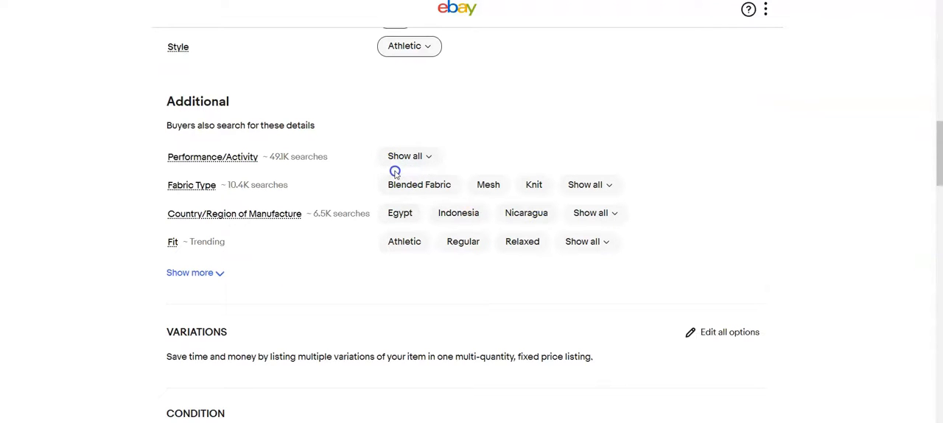
pyautogui.scroll(-10, 391, 184)
pyautogui.click(253, 249)
pyautogui.write('19.99')
# Step: Switch the shorts' shipping policy to "Calculated:USPS First Cla,2 business days"
pyautogui.scroll(-4, 772, 337)
pyautogui.click(398, 163)
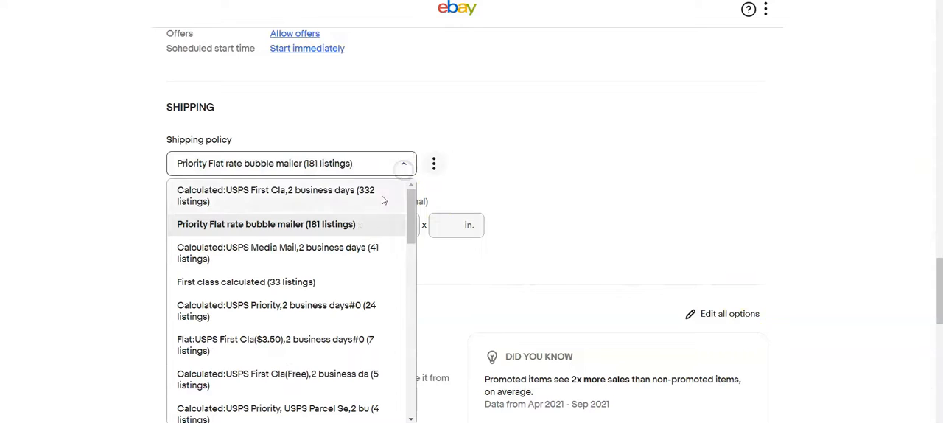
pyautogui.click(401, 195)
# Step: Enter the shorts' package weight of 15 oz and package dimensions of 13 x 9 x 6 in
pyautogui.click(243, 230)
pyautogui.write('15')
pyautogui.click(310, 224)
pyautogui.write('13')
pyautogui.press('Tab')
pyautogui.write('9')
pyautogui.press('Tab')
pyautogui.write('6')
pyautogui.scroll(-2, 265, 276)
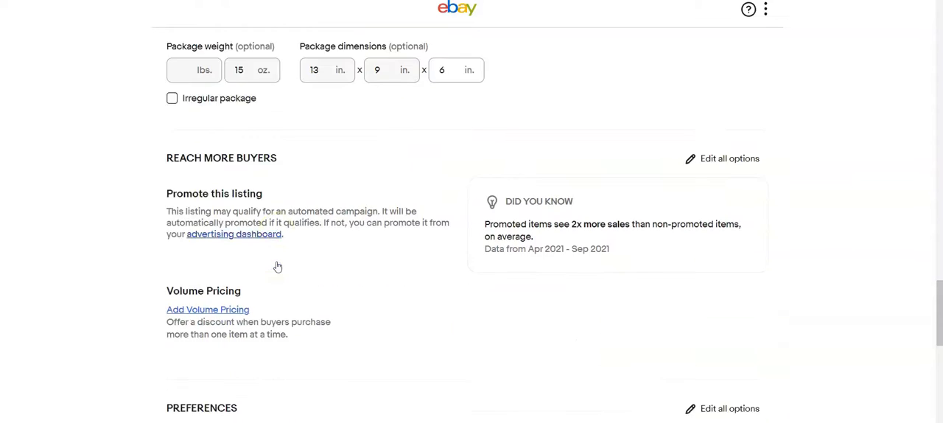
pyautogui.scroll(-2, 265, 273)
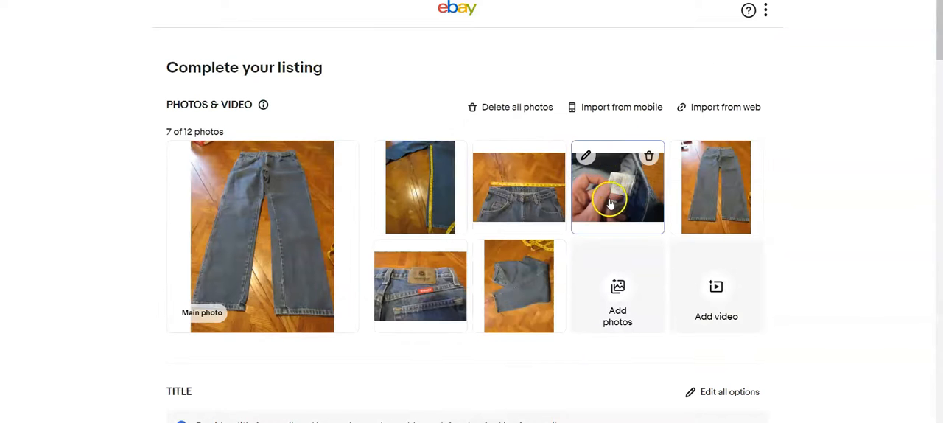
# Step: Rotate the portrait photo of the folded jeans to landscape in the photo editor and save it
pyautogui.click(611, 193)
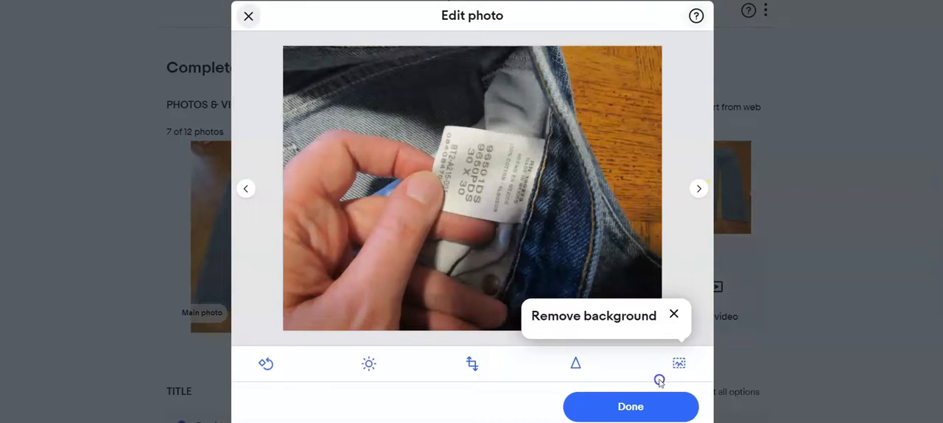
pyautogui.click(638, 406)
pyautogui.click(497, 311)
pyautogui.click(267, 364)
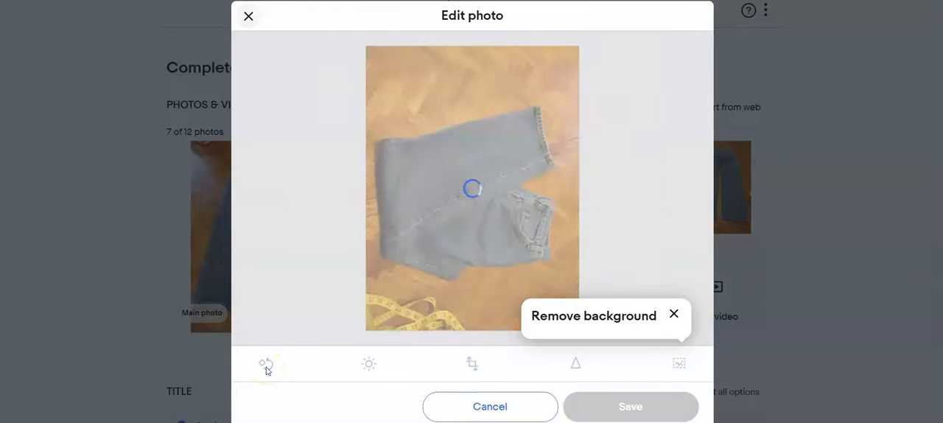
pyautogui.click(619, 405)
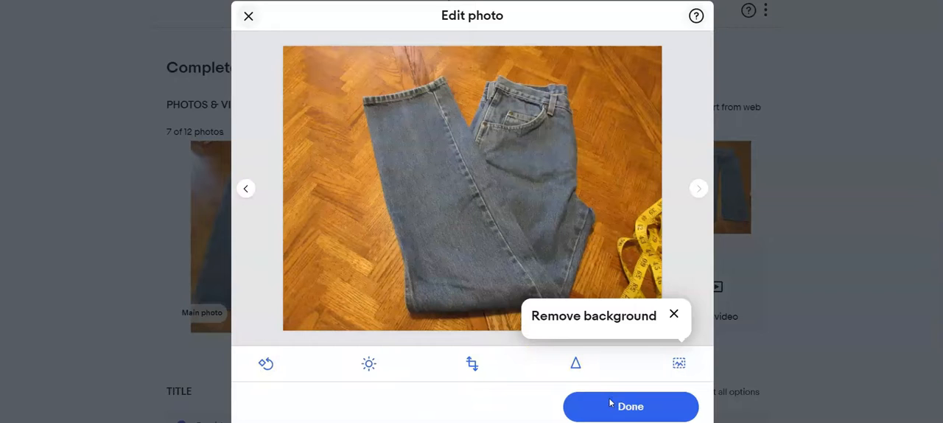
# Step: Close the photo editor and enter the item title "Wrangler 30 x 30 Mens jeans"
pyautogui.click(629, 404)
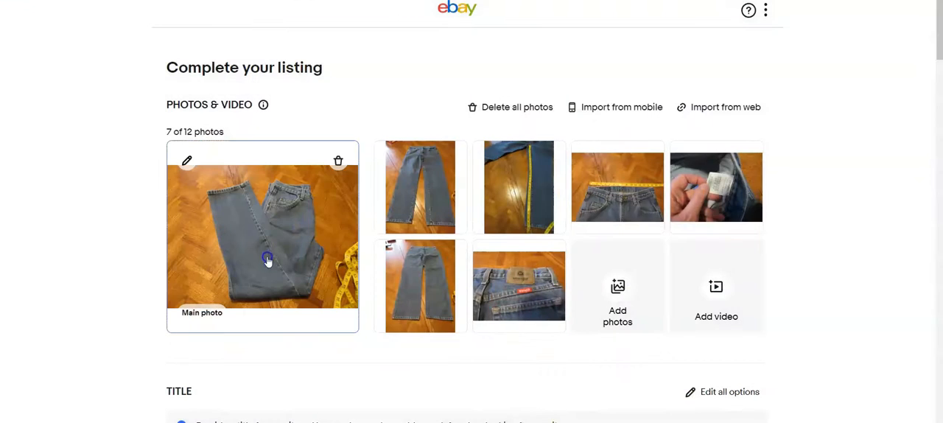
pyautogui.scroll(-3, 432, 311)
pyautogui.click(431, 300)
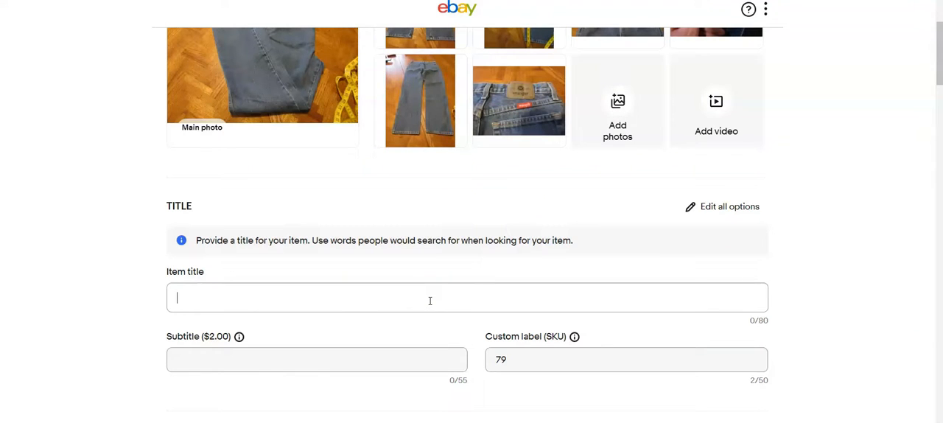
pyautogui.write('Wrangler 30 x 30 Mens jeans')
# Step: Set the Wrangler jeans' Brand to Wrangler, Type to Jeans, Size Type to Regular and Inseam to 30 in
pyautogui.scroll(-6, 420, 294)
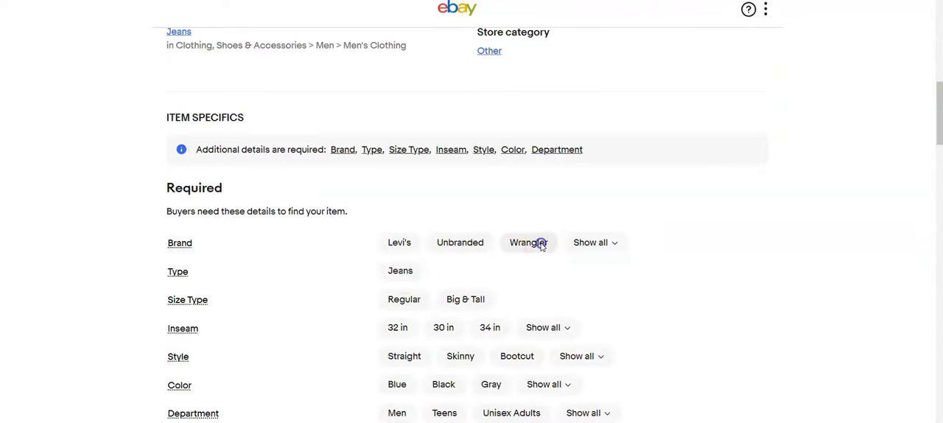
pyautogui.click(542, 243)
pyautogui.click(402, 271)
pyautogui.click(404, 299)
pyautogui.click(442, 327)
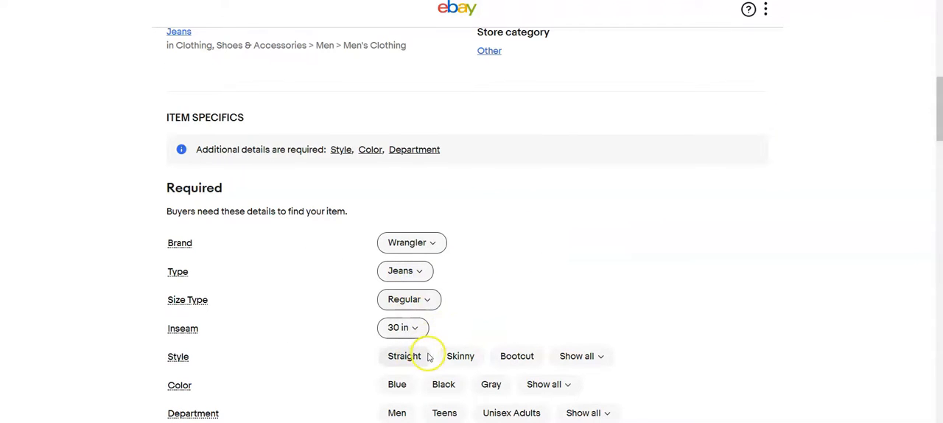
pyautogui.click(406, 358)
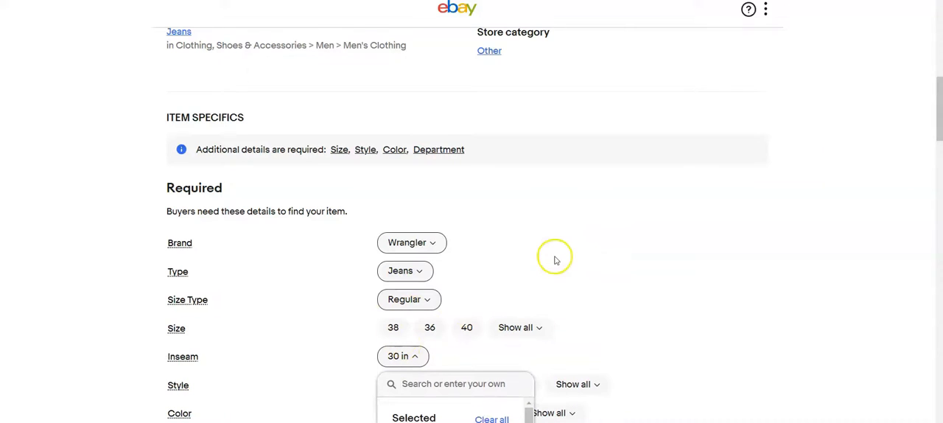
# Step: Choose 30 from the full list of sizes for the Wrangler jeans
pyautogui.scroll(-3, 556, 260)
pyautogui.click(522, 203)
pyautogui.scroll(-5, 533, 322)
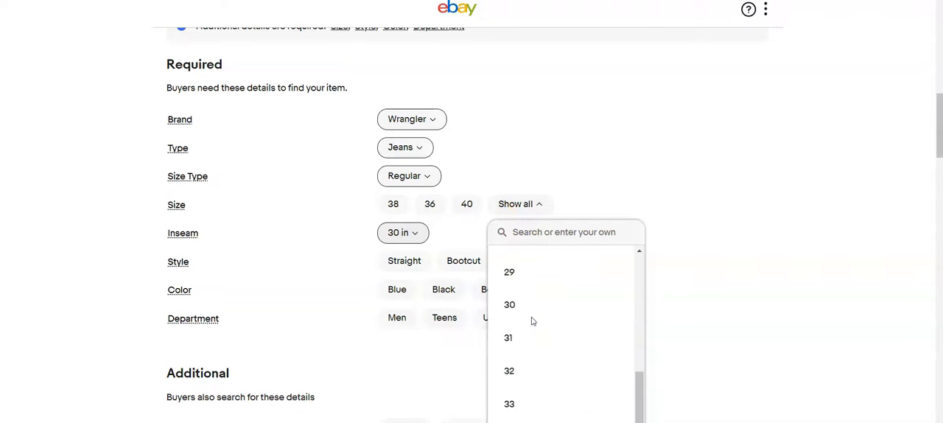
pyautogui.scroll(-1, 532, 322)
pyautogui.click(516, 401)
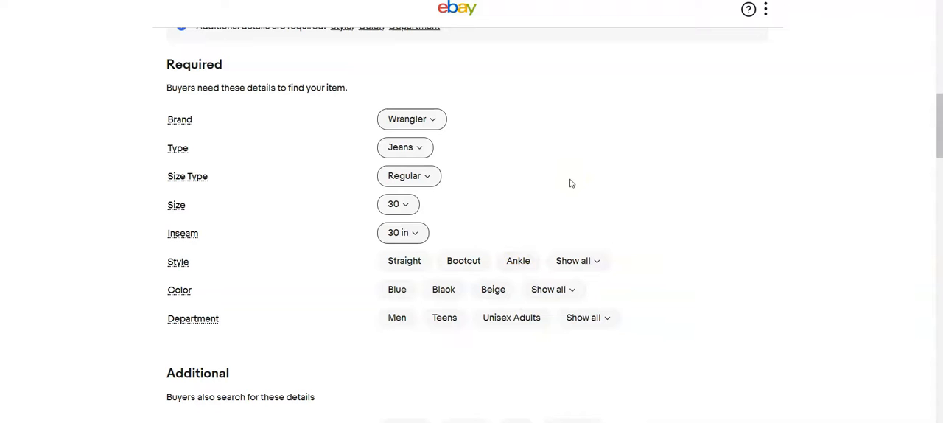
# Step: Set the Wrangler jeans' Style to Straight, Color to Blue, Department to Men and Waist Size to 30 in
pyautogui.click(405, 261)
pyautogui.click(397, 288)
pyautogui.click(396, 317)
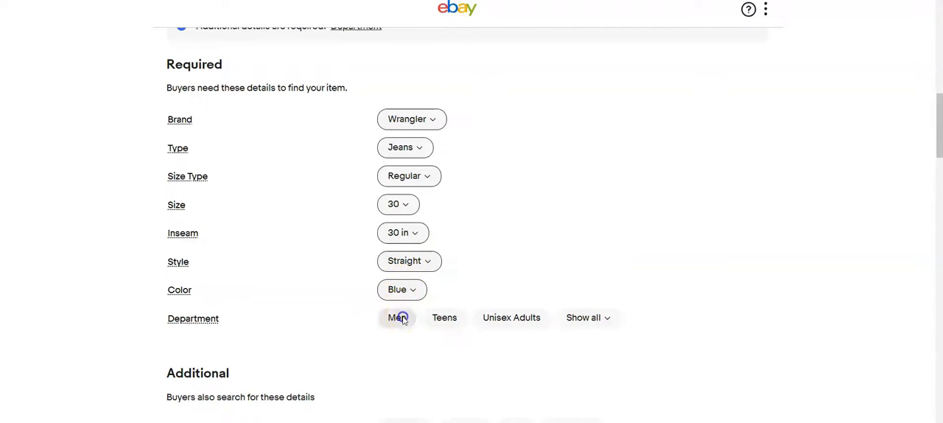
pyautogui.scroll(-2, 404, 333)
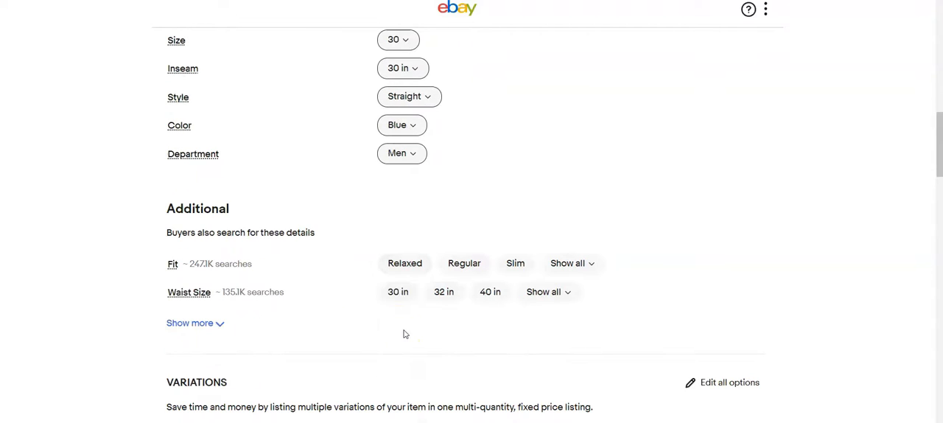
pyautogui.click(397, 293)
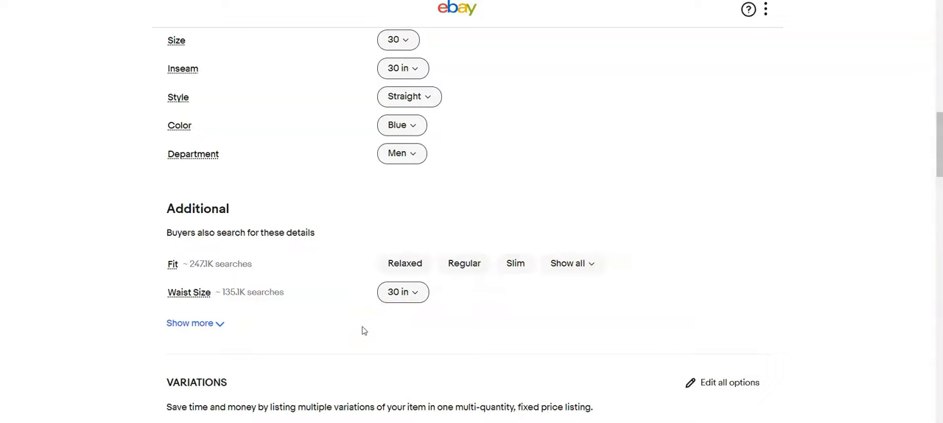
# Step: Set the Wrangler jeans' Buy It Now price to $15.99
pyautogui.scroll(-10, 362, 330)
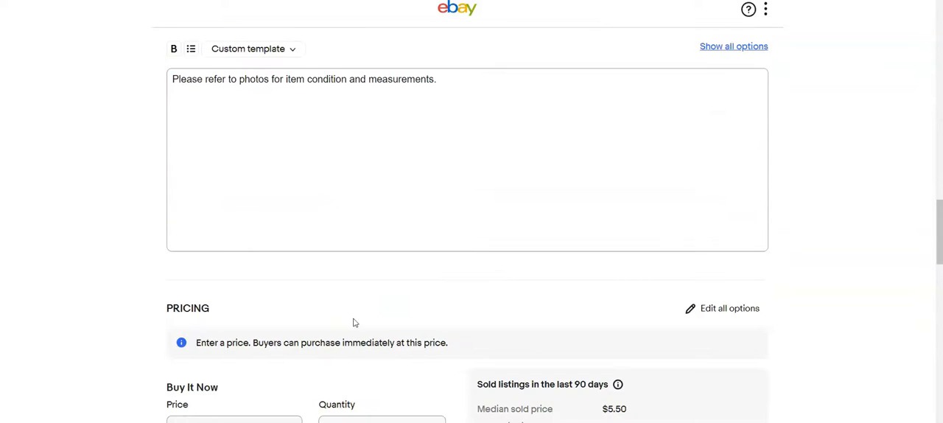
pyautogui.scroll(-2, 353, 322)
pyautogui.click(309, 308)
pyautogui.write('15.99')
pyautogui.scroll(-4, 369, 347)
pyautogui.scroll(-4, 369, 316)
pyautogui.scroll(-1, 369, 316)
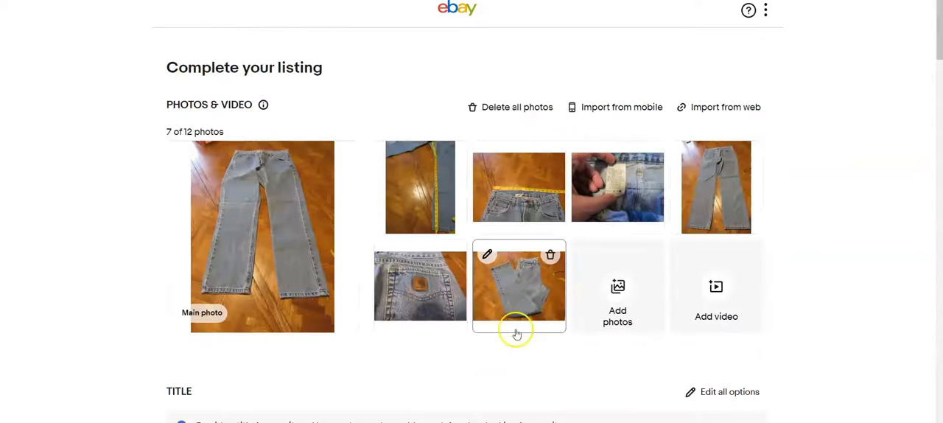
# Step: In the next jeans listing, enter the item title "Carhartt 30 x 30 men's light wash"
pyautogui.moveTo(516, 331); pyautogui.dragTo(256, 239)
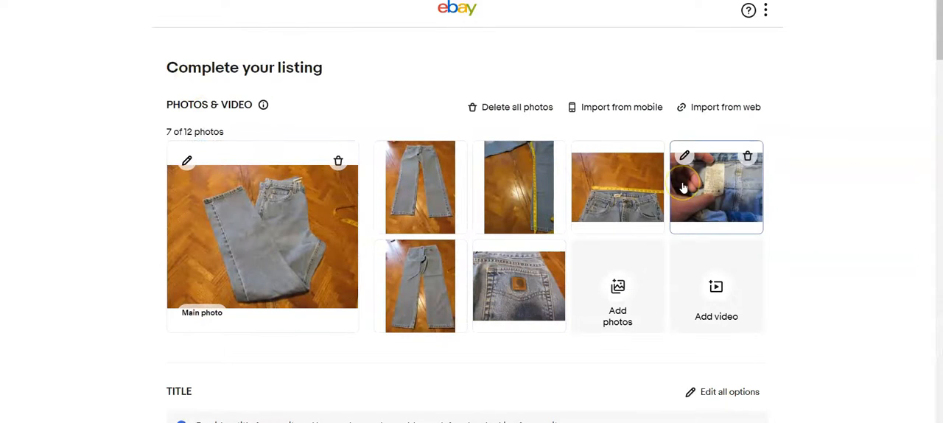
pyautogui.scroll(-4, 388, 228)
pyautogui.click(388, 228)
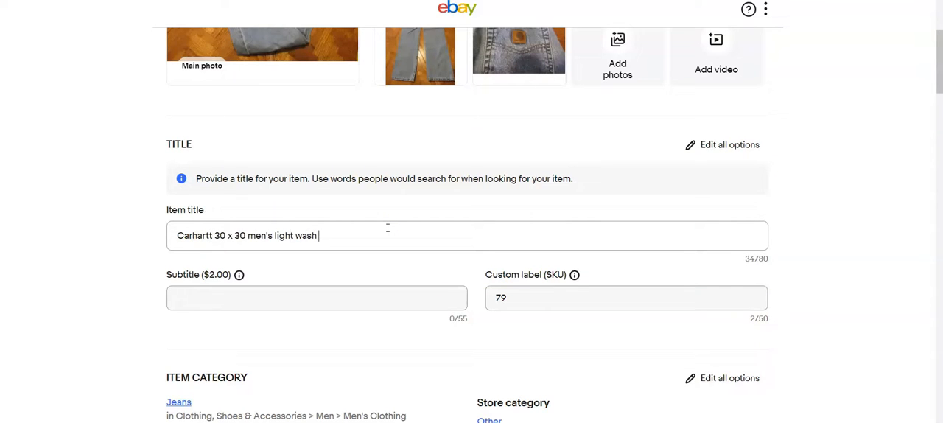
# Step: Search the brand options for "carhartt" and set the Brand to Carhartt
pyautogui.scroll(-4, 387, 228)
pyautogui.click(598, 304)
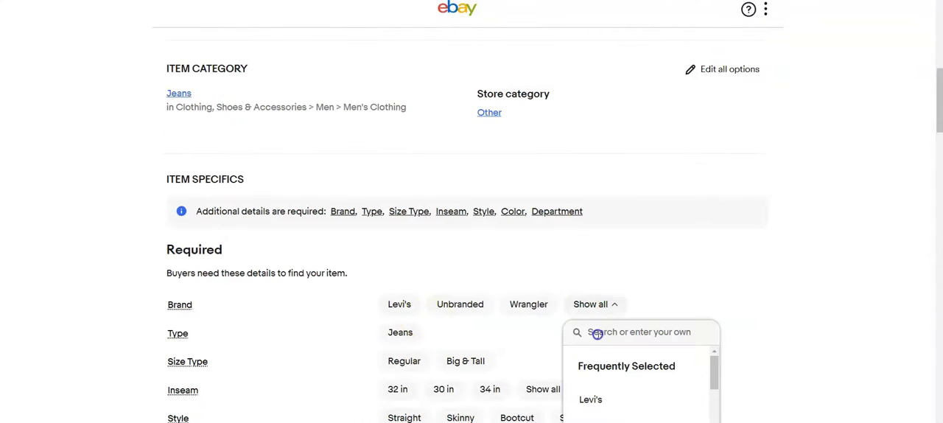
pyautogui.write('ca')
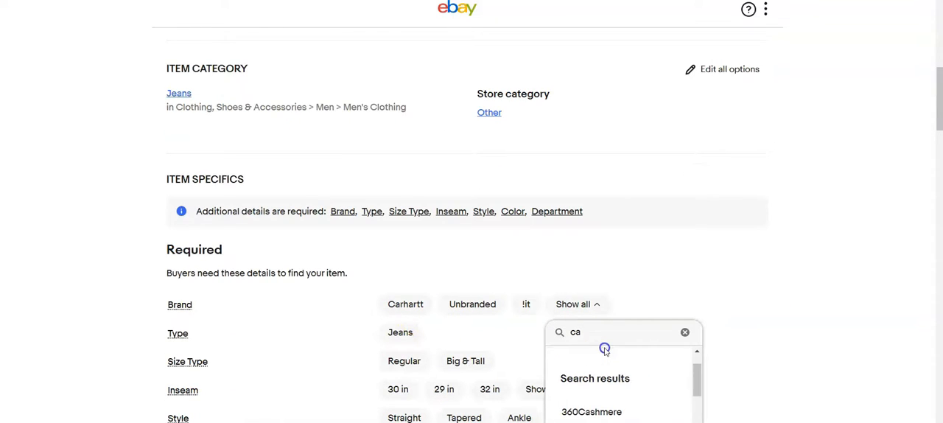
pyautogui.write('rhartt')
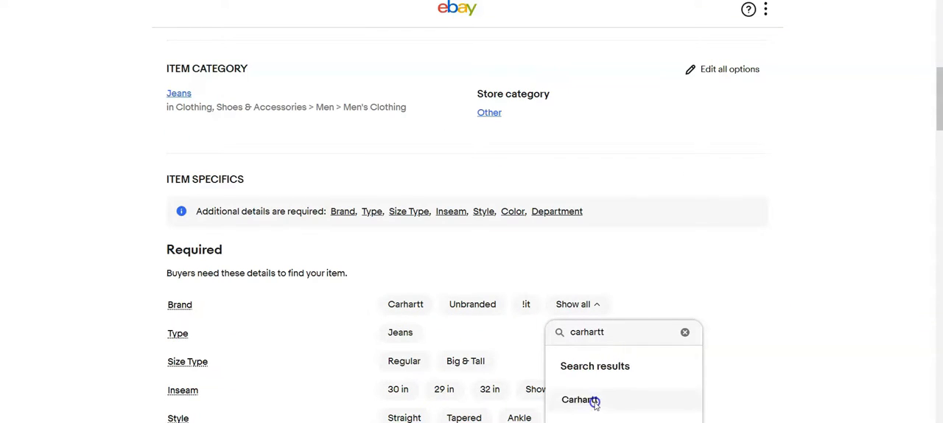
pyautogui.click(591, 403)
# Step: Set the Carhartt jeans' Type to Jeans, Size Type to Regular, Inseam to 30 in, Style to Straight, Color to Blue and Department to Men
pyautogui.click(403, 336)
pyautogui.click(404, 361)
pyautogui.click(398, 389)
pyautogui.scroll(-1, 391, 358)
pyautogui.click(393, 356)
pyautogui.click(397, 383)
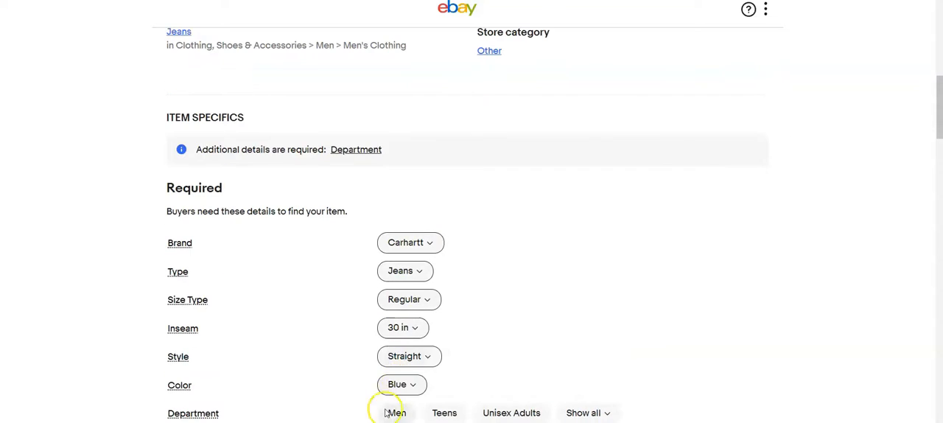
pyautogui.click(391, 407)
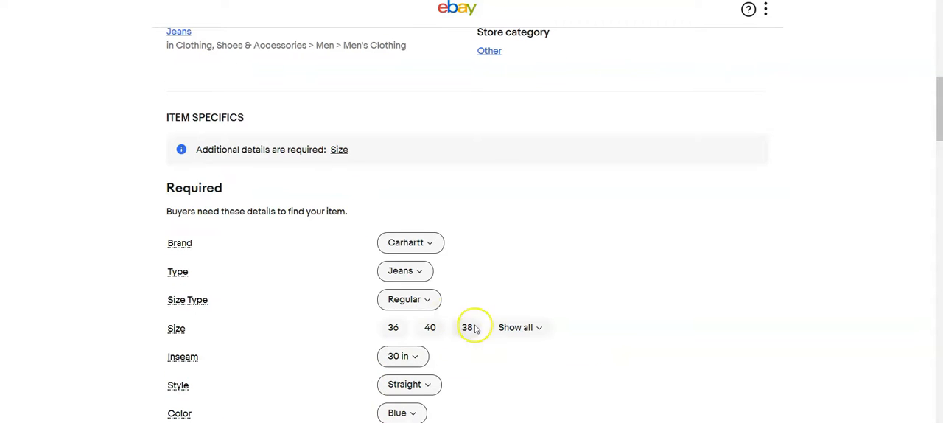
# Step: Set the Carhartt jeans' Size to 30 and Fit to Regular
pyautogui.click(532, 333)
pyautogui.write('30')
pyautogui.press('Return')
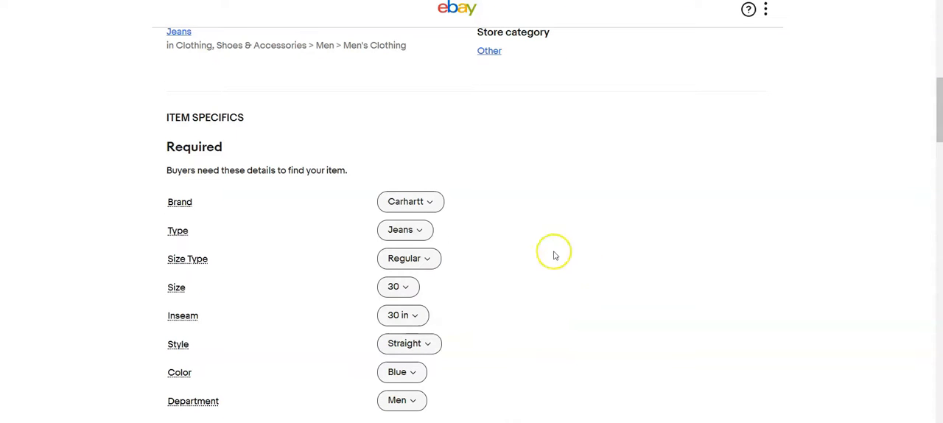
pyautogui.scroll(-5, 555, 256)
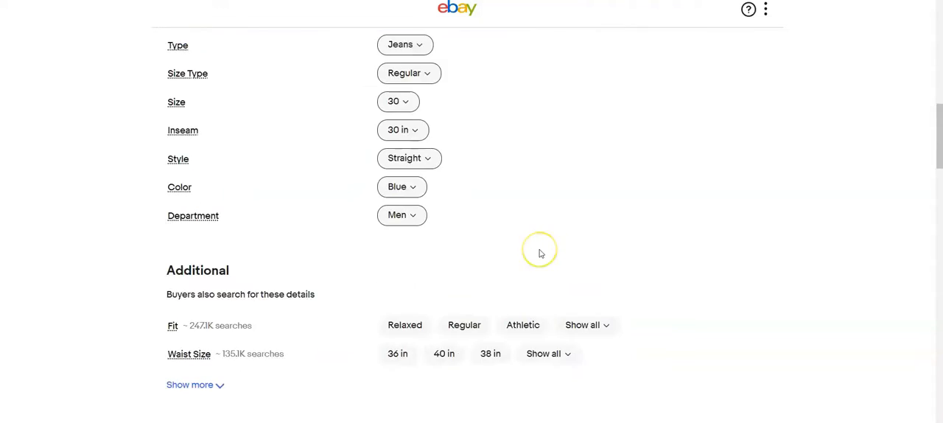
pyautogui.click(465, 203)
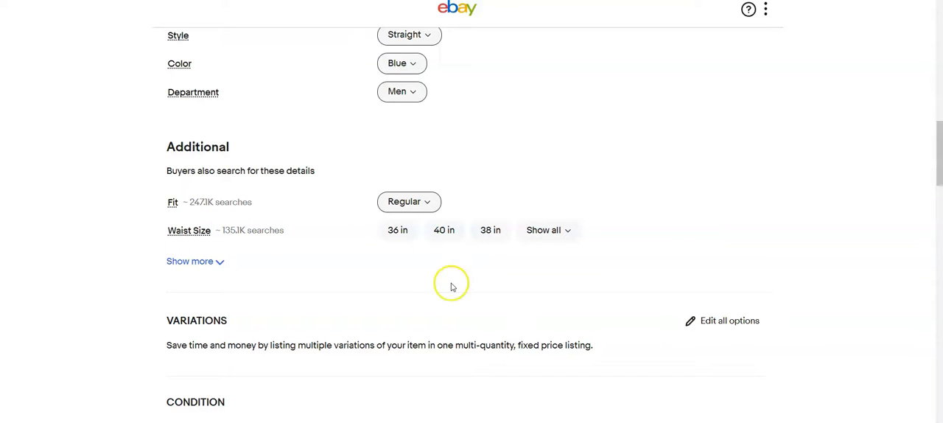
# Step: Set the Carhartt jeans' Buy It Now price to $20.00
pyautogui.scroll(-8, 453, 284)
pyautogui.scroll(-2, 449, 285)
pyautogui.scroll(1, 450, 284)
pyautogui.click(221, 303)
pyautogui.write('20.00')
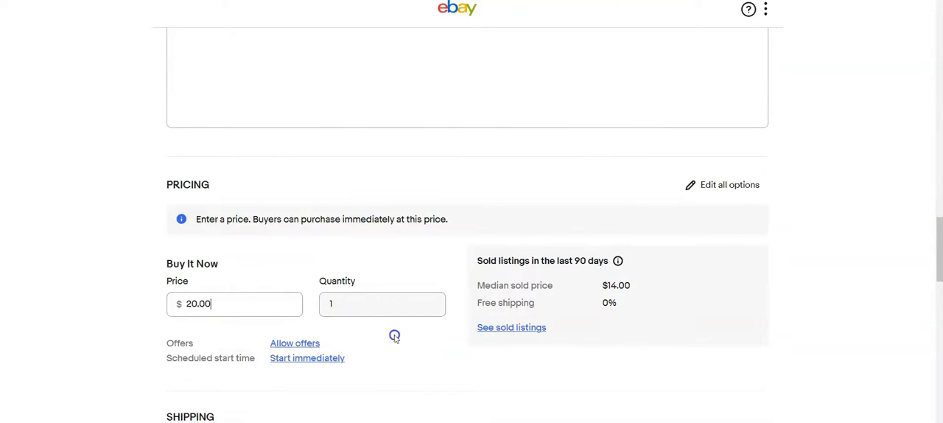
pyautogui.scroll(-3, 393, 329)
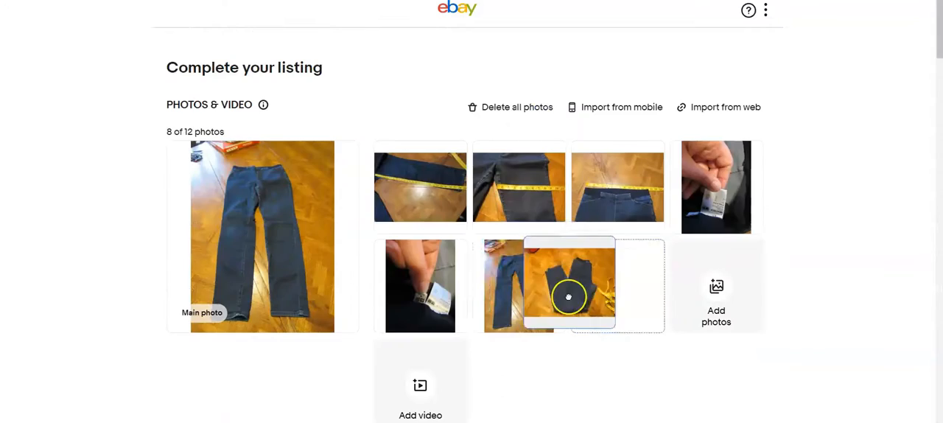
# Step: In the dark pants listing, crop the main photo closer to the folded pants and save the crop
pyautogui.moveTo(568, 297); pyautogui.dragTo(225, 311)
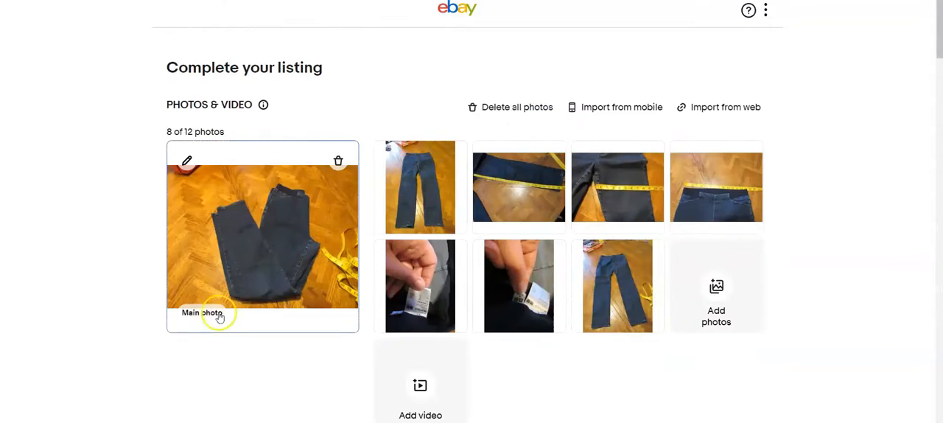
pyautogui.click(185, 160)
pyautogui.click(465, 374)
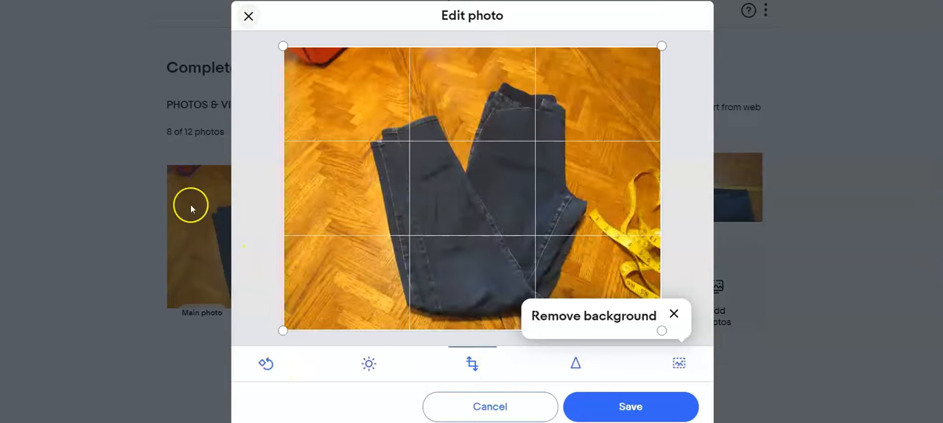
pyautogui.moveTo(285, 47); pyautogui.dragTo(350, 71)
pyautogui.moveTo(661, 71); pyautogui.dragTo(629, 72)
pyautogui.click(634, 402)
# Step: Crop the dark background and side edges off the full-length front photo of the dark pants and save it
pyautogui.click(696, 190)
pyautogui.click(473, 364)
pyautogui.moveTo(582, 48); pyautogui.dragTo(574, 76)
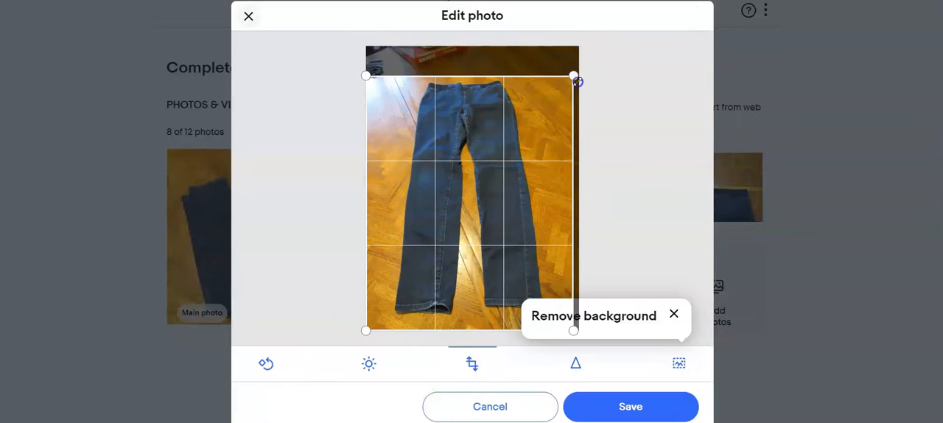
pyautogui.moveTo(364, 329); pyautogui.dragTo(379, 332)
pyautogui.moveTo(574, 330); pyautogui.dragTo(561, 329)
pyautogui.click(584, 400)
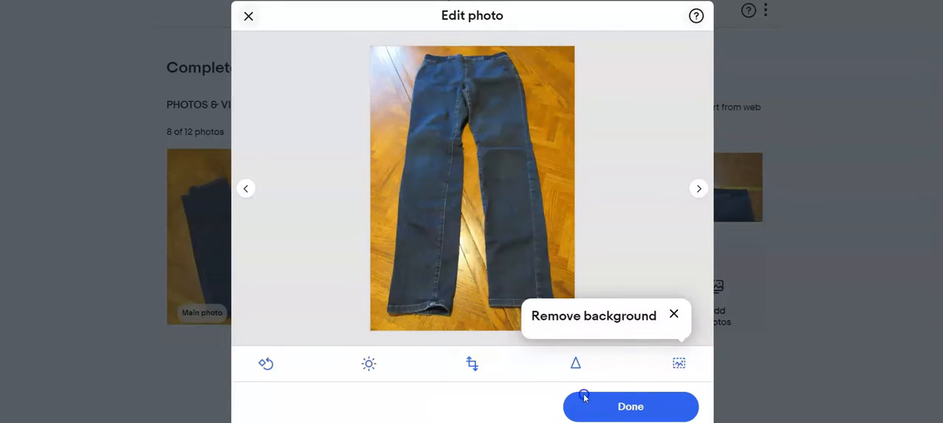
# Step: Skip past the measurement photos, rotate the first HEATTECH tag close-up upright and save it
pyautogui.click(699, 189)
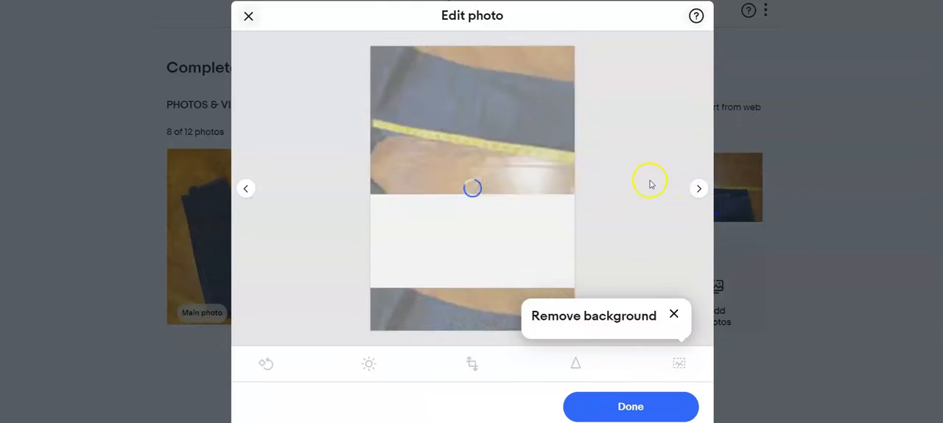
pyautogui.click(696, 189)
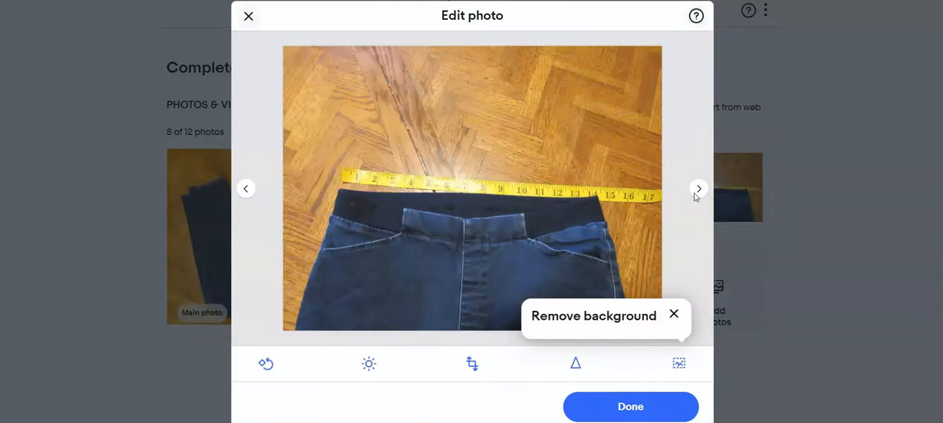
pyautogui.click(696, 190)
pyautogui.click(266, 363)
pyautogui.click(266, 363)
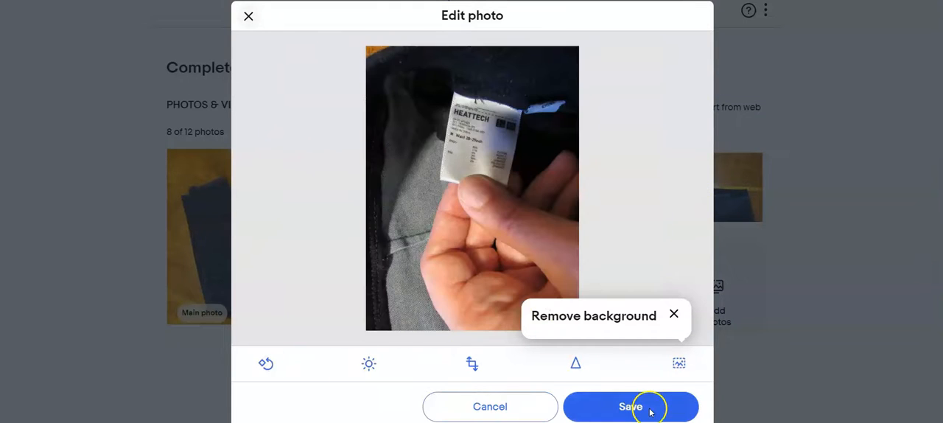
pyautogui.click(649, 407)
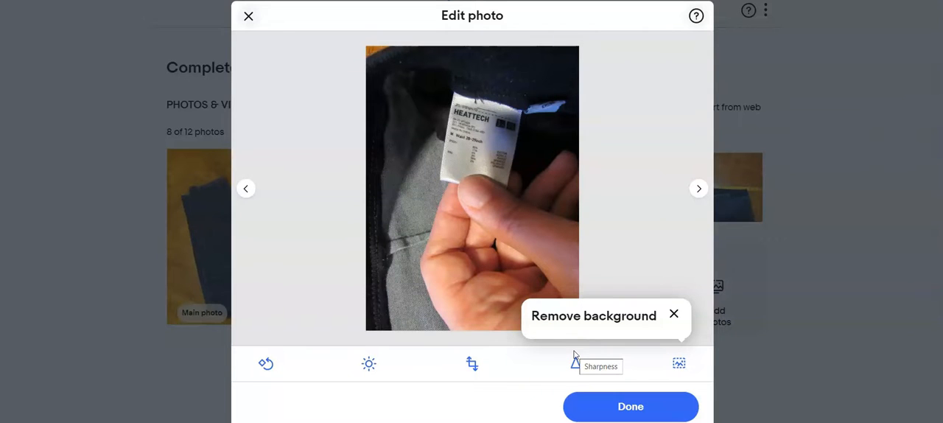
# Step: Rotate the second HEATTECH tag close-up by 180 degrees so it is upright and save it
pyautogui.click(697, 188)
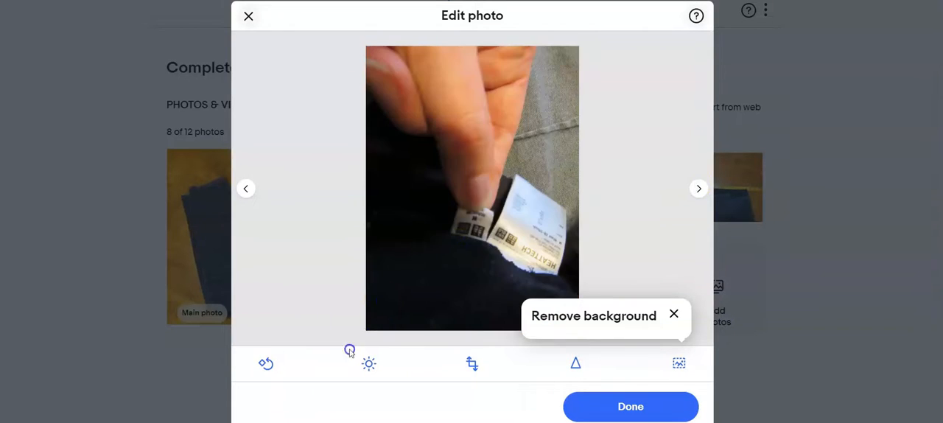
pyautogui.click(266, 363)
pyautogui.click(266, 363)
pyautogui.click(623, 408)
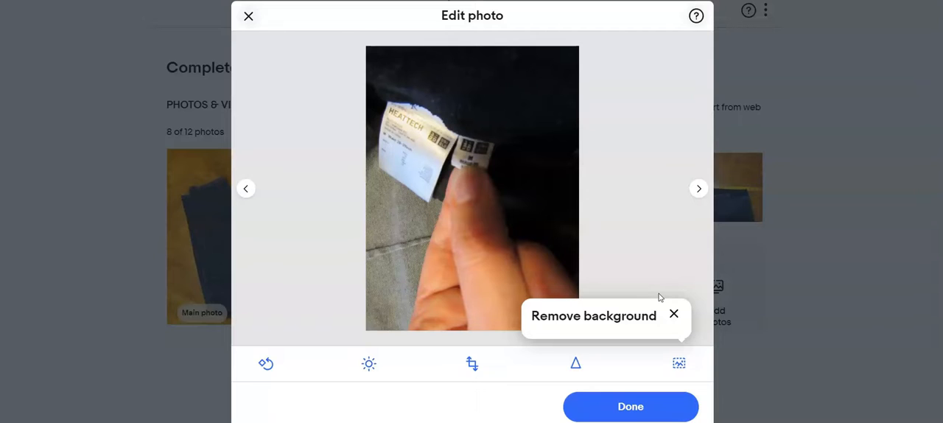
# Step: Crop the dark strip above the pants off the last full-length photo, save the crop and finish photo editing
pyautogui.click(698, 188)
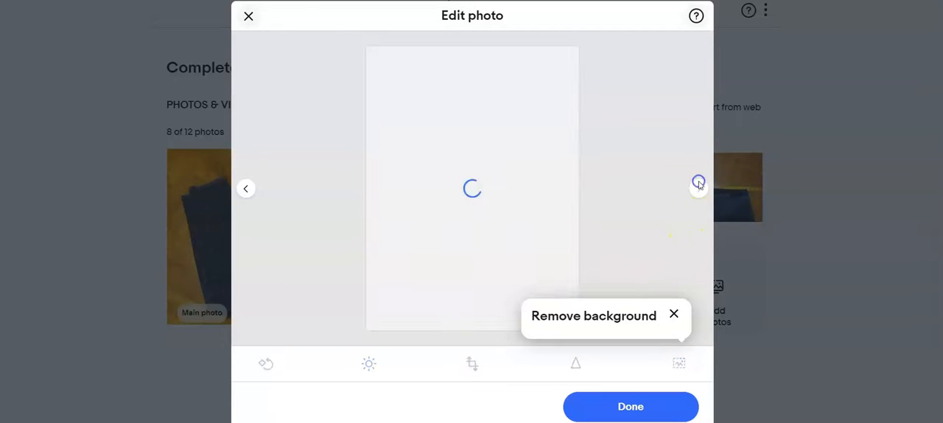
pyautogui.click(472, 364)
pyautogui.moveTo(579, 43); pyautogui.dragTo(575, 82)
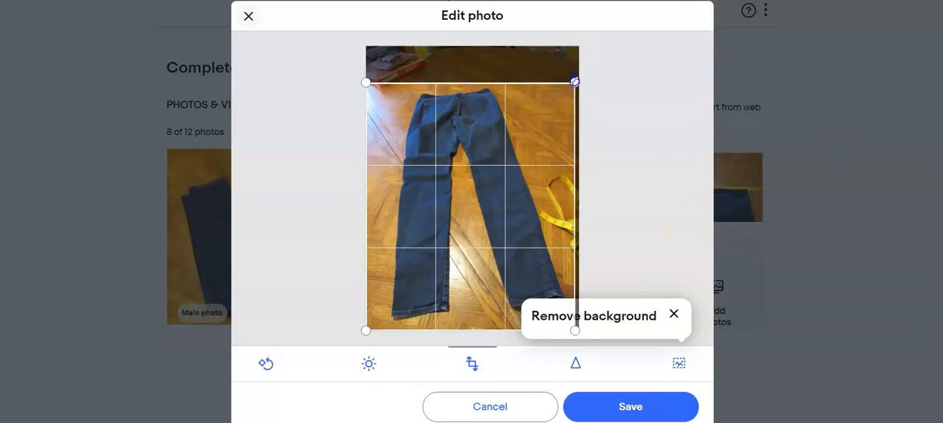
pyautogui.click(630, 407)
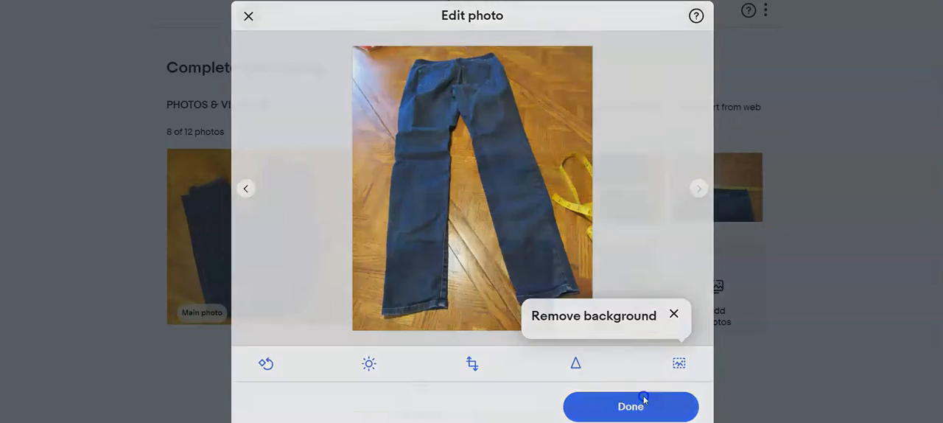
pyautogui.click(646, 398)
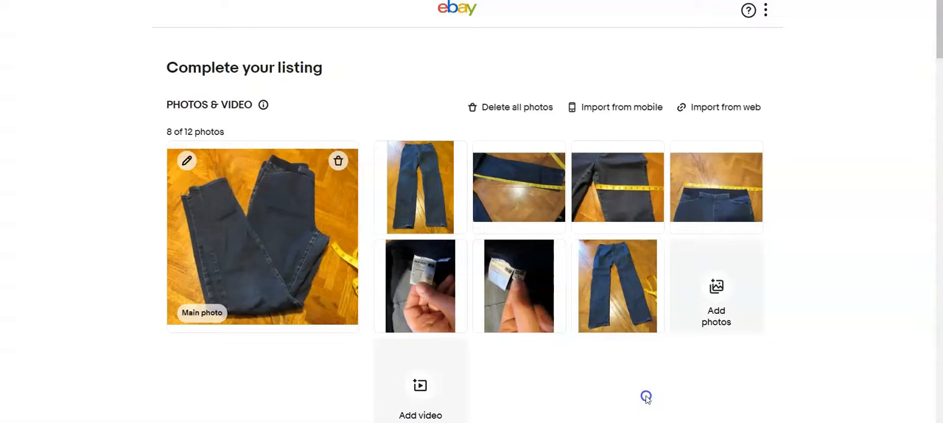
# Step: Enter the item title "Heattech size medium elastic waist jeans"
pyautogui.scroll(-5, 604, 391)
pyautogui.scroll(3, 431, 211)
pyautogui.scroll(3, 431, 211)
pyautogui.scroll(-5, 427, 288)
pyautogui.click(494, 342)
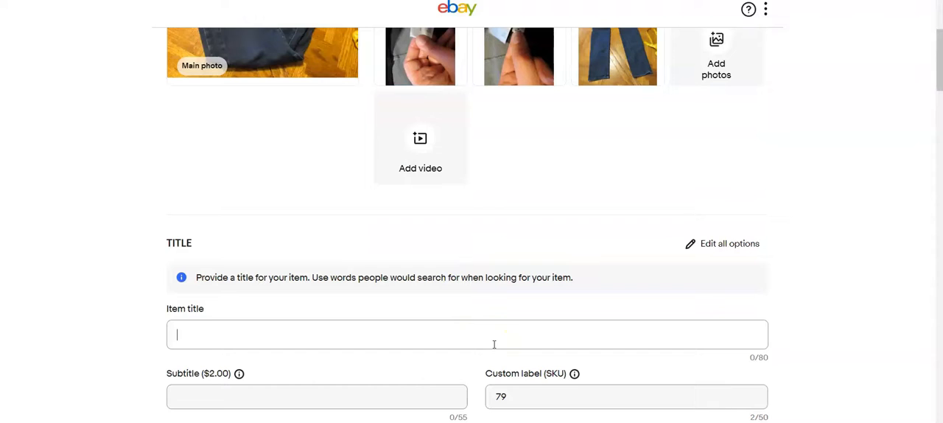
pyautogui.write('Heattech')
pyautogui.write(' size medium elastic')
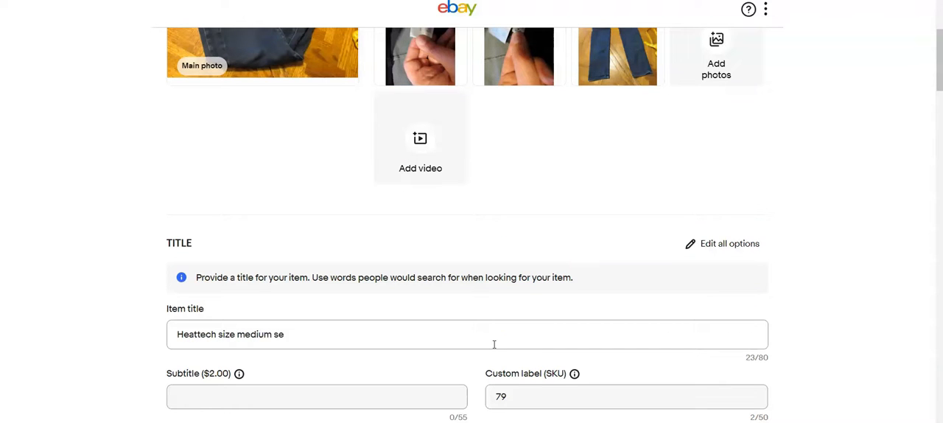
pyautogui.write(' waist jeans')
# Step: Change the item category to Clothing, Shoes & Accessories > Women > Women's Clothing > Jeans
pyautogui.scroll(-3, 496, 337)
pyautogui.scroll(-2, 650, 265)
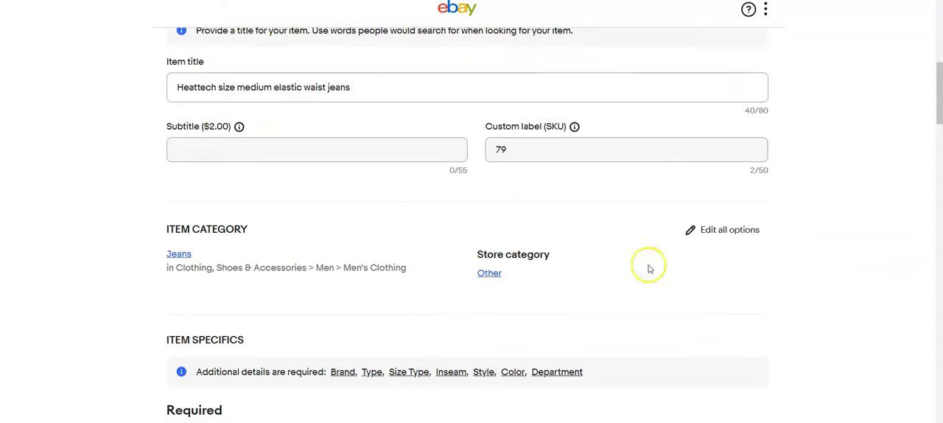
pyautogui.click(707, 189)
pyautogui.click(641, 99)
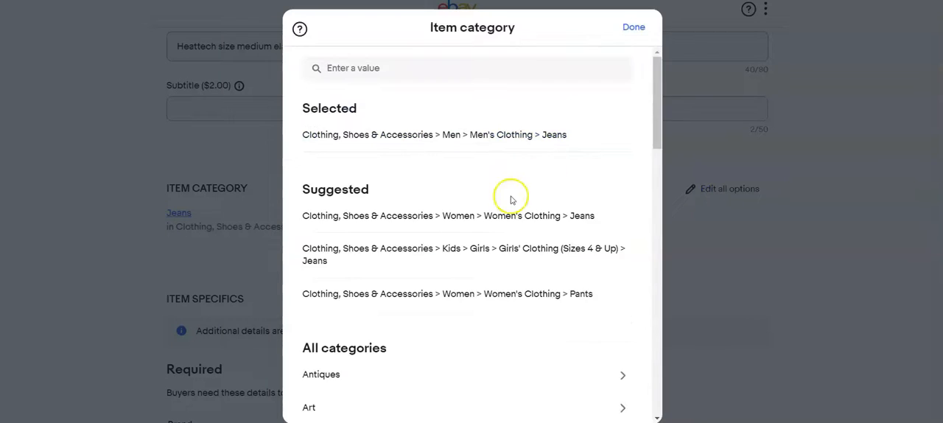
pyautogui.click(544, 214)
pyautogui.click(628, 35)
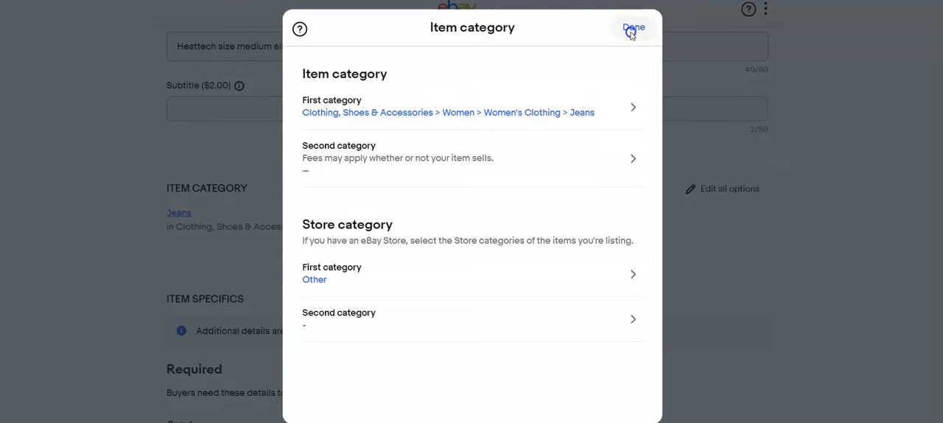
pyautogui.click(631, 30)
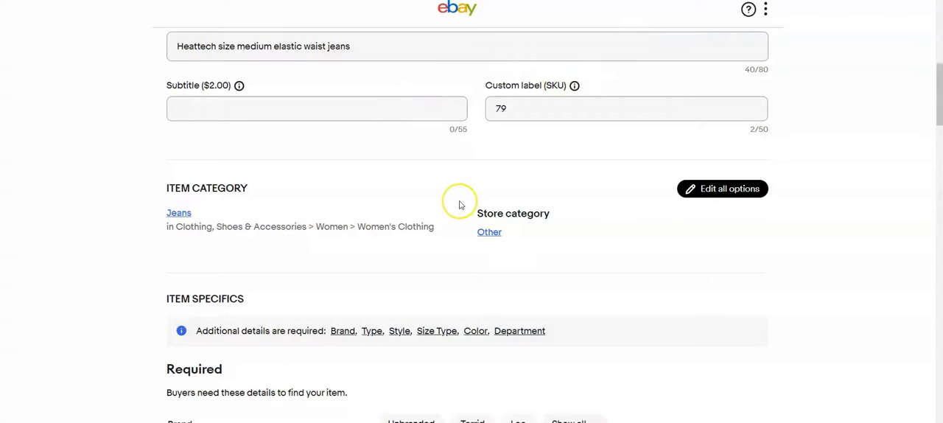
# Step: Fill in the required specifics with custom brand heattech, type Jeans, style Skinny and size type Regular
pyautogui.scroll(-1, 459, 203)
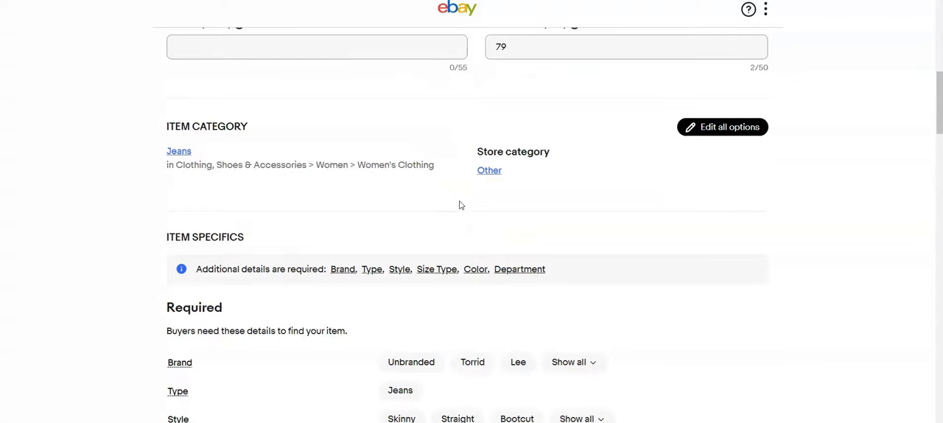
pyautogui.scroll(-2, 459, 205)
pyautogui.click(591, 241)
pyautogui.write('heattech')
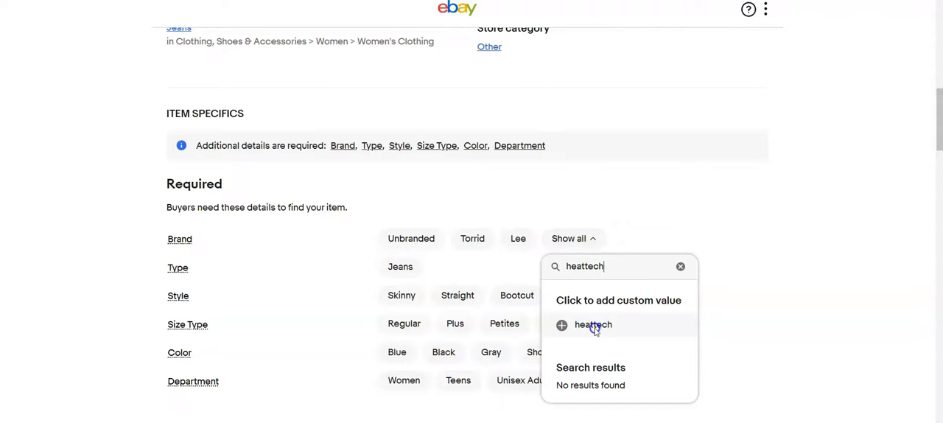
pyautogui.click(593, 325)
pyautogui.click(404, 266)
pyautogui.click(409, 296)
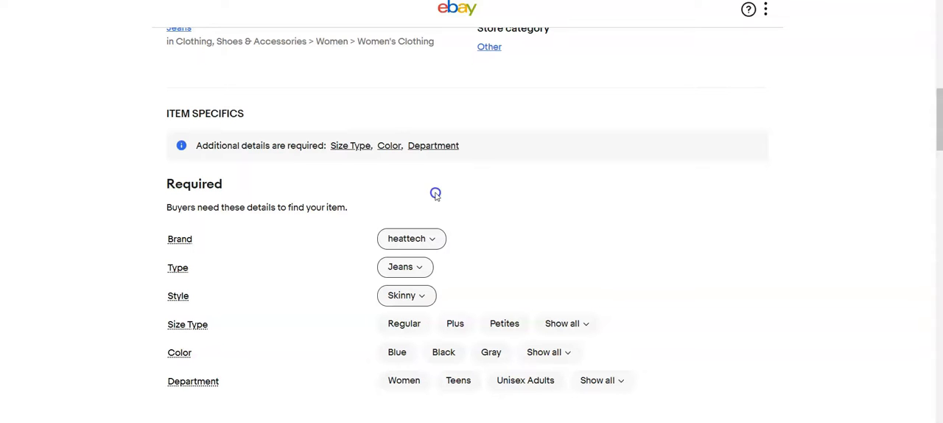
pyautogui.click(396, 329)
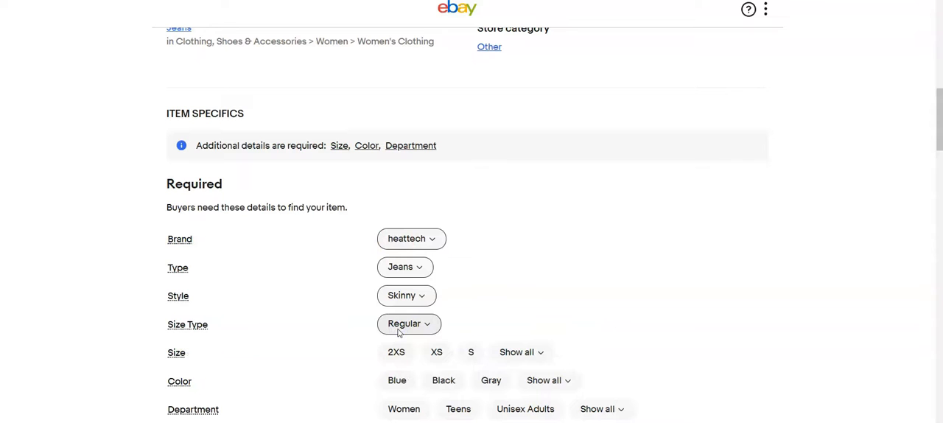
# Step: Set the size to M, color to Blue, department to Women and pattern to Solid
pyautogui.moveTo(500, 422)
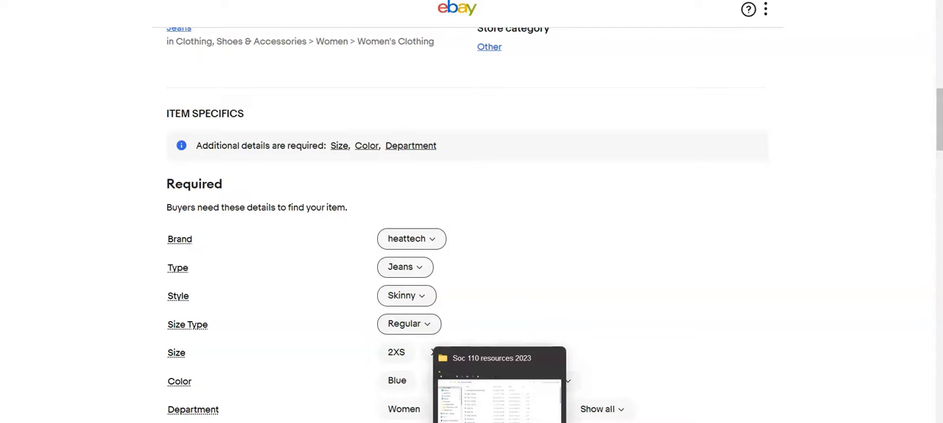
pyautogui.click(519, 352)
pyautogui.scroll(-2, 598, 370)
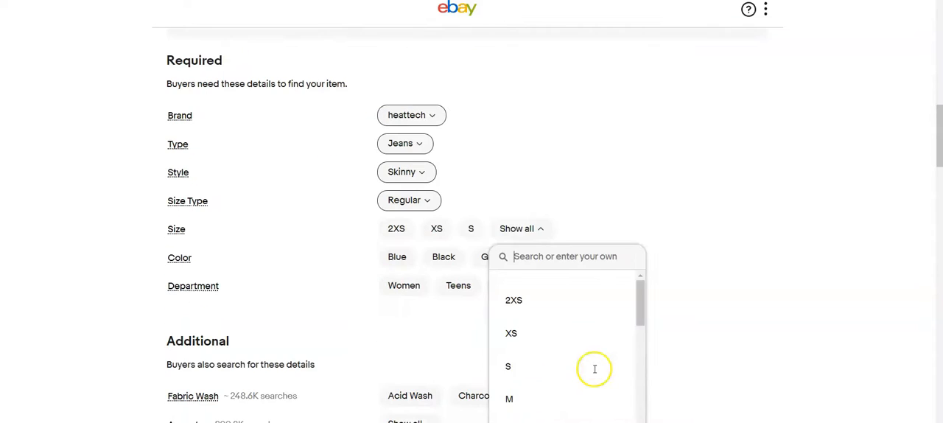
pyautogui.click(510, 400)
pyautogui.click(405, 262)
pyautogui.click(409, 286)
pyautogui.scroll(-3, 452, 295)
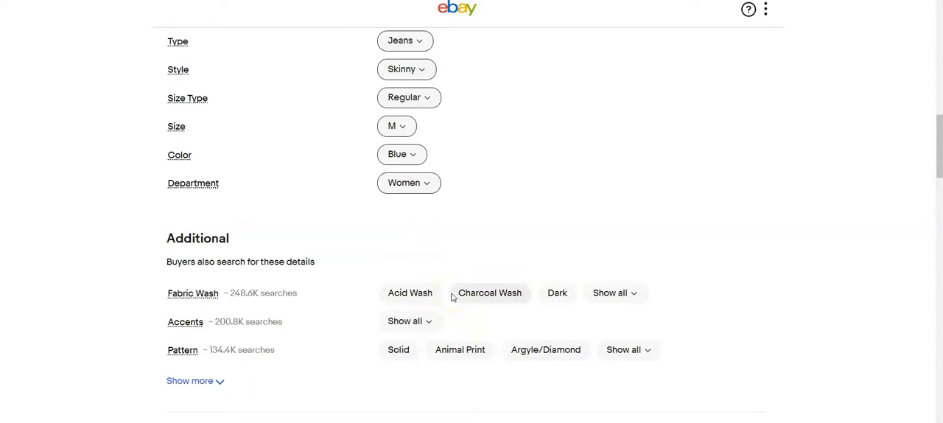
pyautogui.click(399, 234)
pyautogui.scroll(-5, 400, 278)
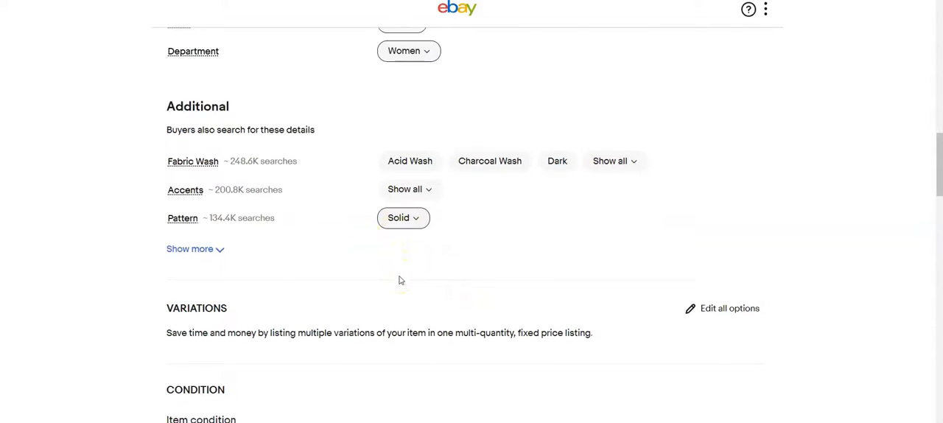
# Step: Set the jeans' Buy It Now price to $20.00
pyautogui.scroll(-5, 401, 280)
pyautogui.click(282, 349)
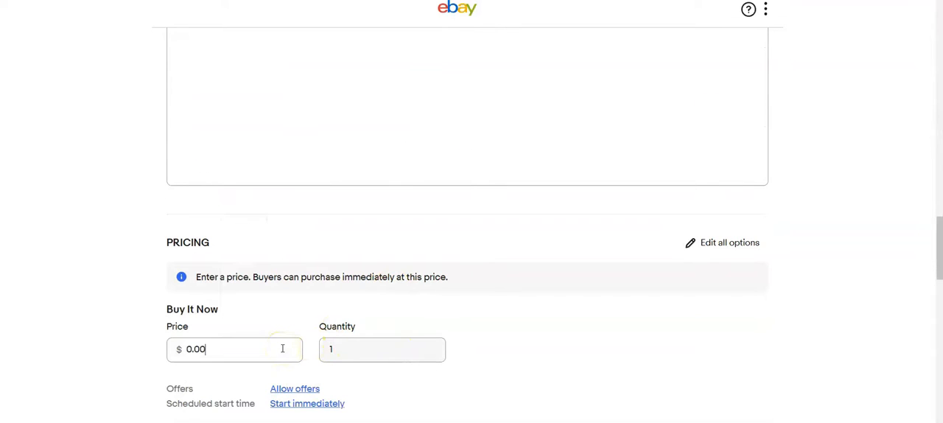
pyautogui.write('20.00')
# Step: Use the calculated USPS First Class shipping policy with a 13 oz package weight and dimensions of 13 x 9 x 4 in
pyautogui.scroll(-4, 449, 358)
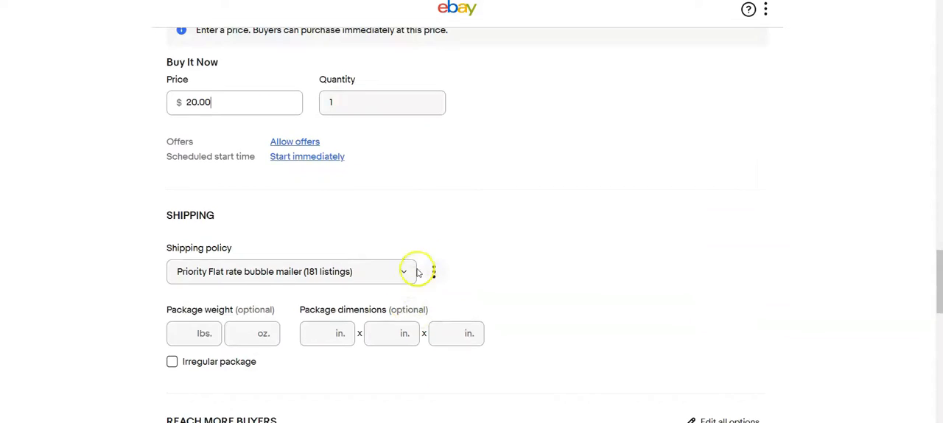
pyautogui.click(234, 292)
pyautogui.write('13')
pyautogui.click(318, 293)
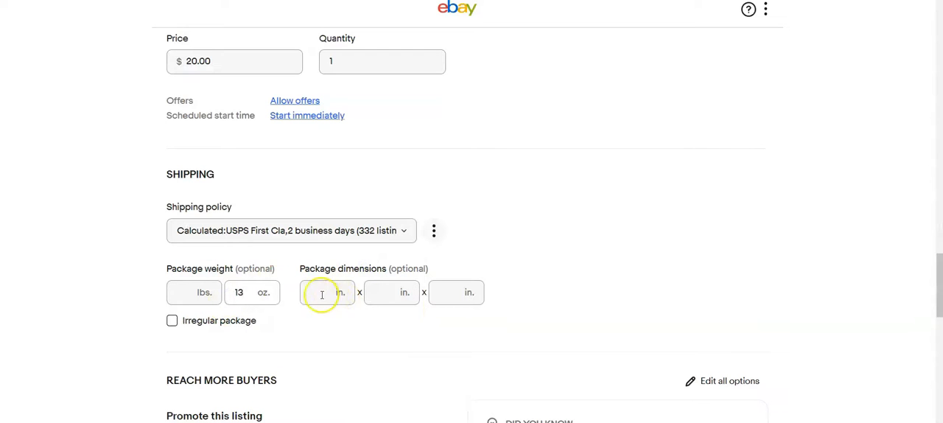
pyautogui.write('13')
pyautogui.press('Tab')
pyautogui.write('9')
pyautogui.press('Tab')
pyautogui.write('4')
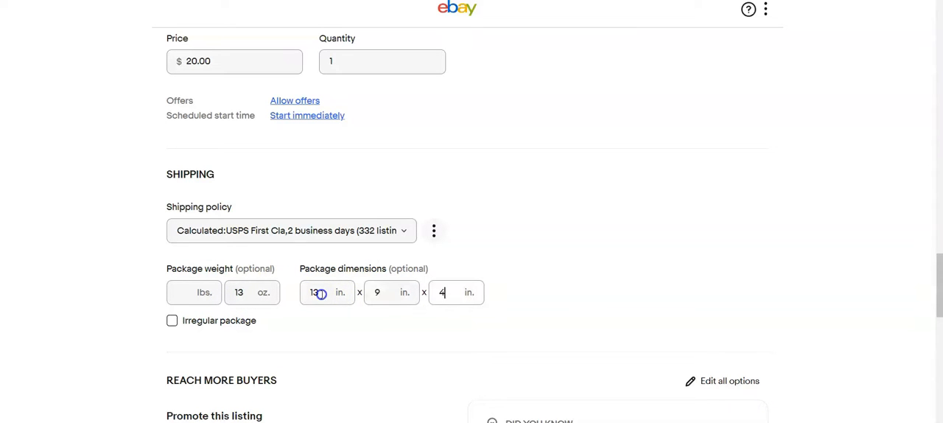
pyautogui.scroll(-2, 347, 335)
pyautogui.scroll(-3, 346, 335)
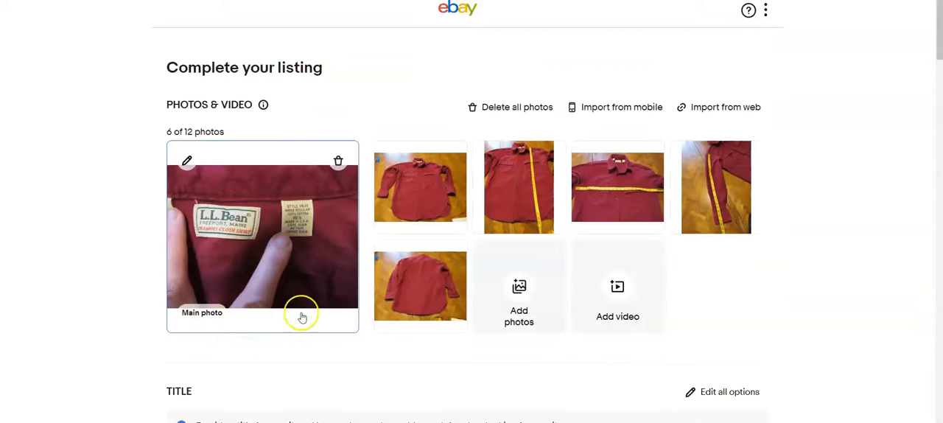
# Step: Make the red shirt's front view the main photo and title the listing "L. L. Bean Chamois Cloth shirt 15 1/2 burgondy made in the U.S.A."
pyautogui.moveTo(410, 208); pyautogui.dragTo(302, 247)
pyautogui.scroll(-3, 347, 355)
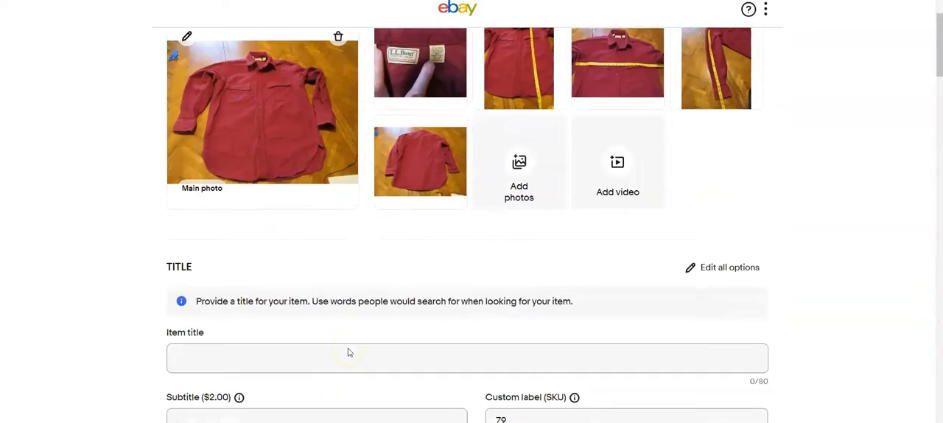
pyautogui.click(319, 293)
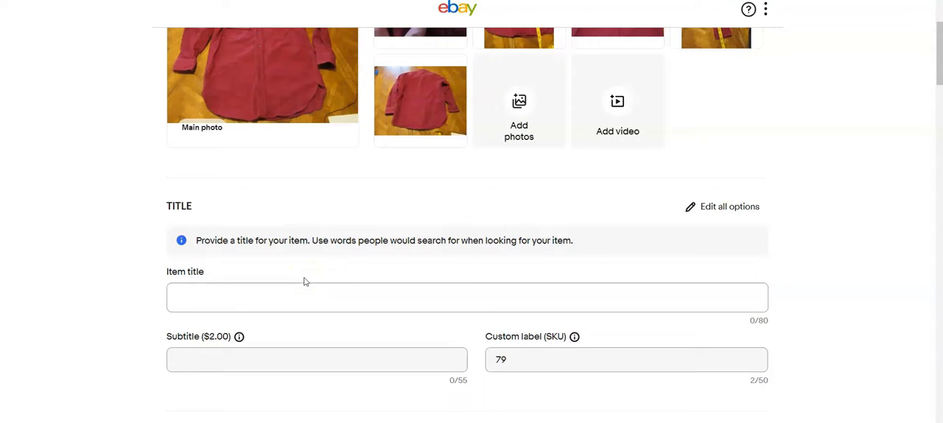
pyautogui.write('L. L. Bean Chamois')
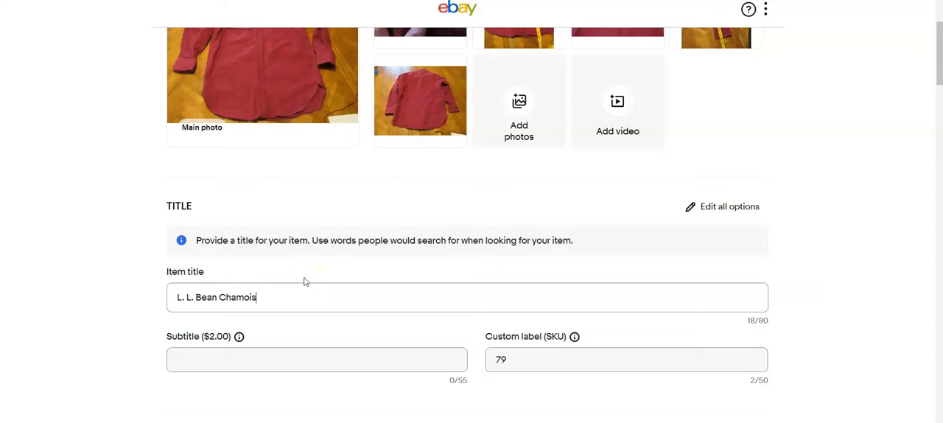
pyautogui.write(' Cloth shirt 15 1/2 burgon')
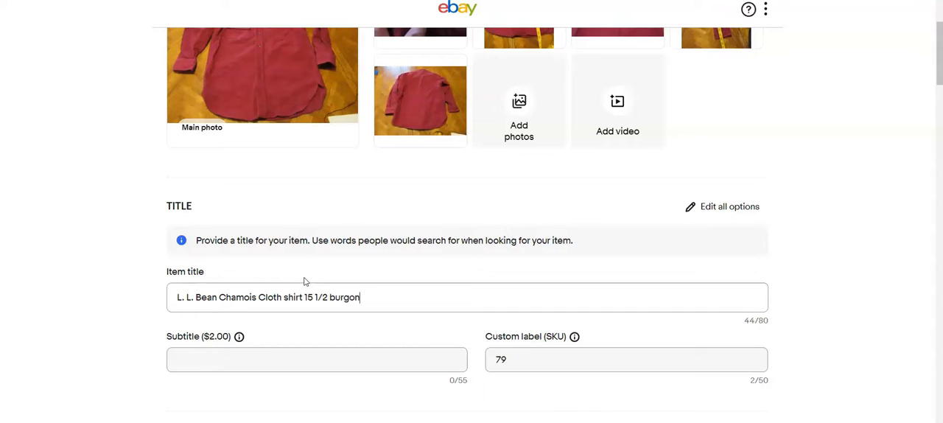
pyautogui.write('dy made in the')
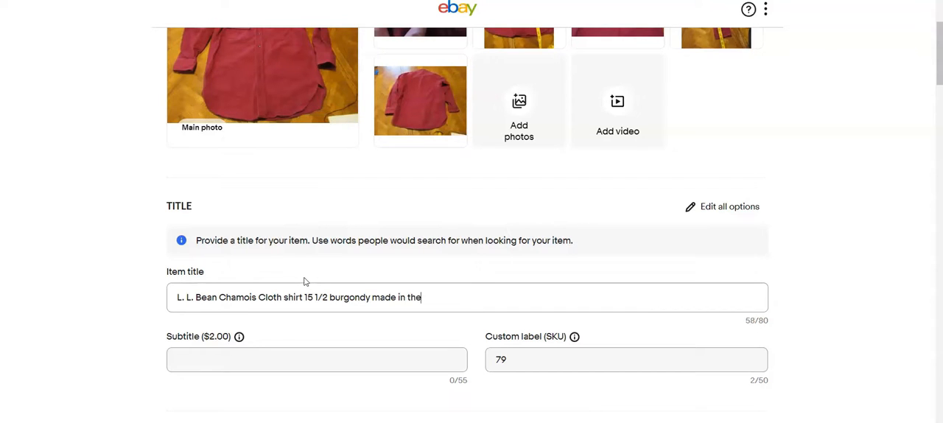
pyautogui.write(' U.S.A.')
# Step: Add "button down" to the end of the shirt's item title
pyautogui.scroll(-3, 304, 281)
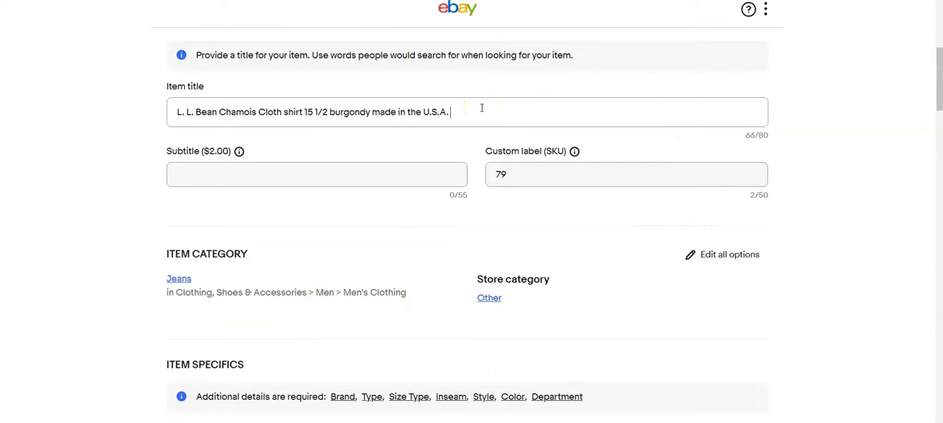
pyautogui.write('Mens button d')
pyautogui.press('BackSpace')
pyautogui.press('BackSpace')
pyautogui.press('BackSpace')
pyautogui.press('BackSpace')
pyautogui.press('BackSpace')
pyautogui.press('BackSpace')
pyautogui.press('BackSpace')
pyautogui.press('BackSpace')
pyautogui.press('BackSpace')
pyautogui.press('BackSpace')
pyautogui.press('BackSpace')
pyautogui.press('BackSpace')
pyautogui.press('BackSpace')
pyautogui.write('button down')
# Step: Change the shirt's item category to Men's Clothing > Shirts > Casual Button-Down Shirts
pyautogui.scroll(-2, 643, 191)
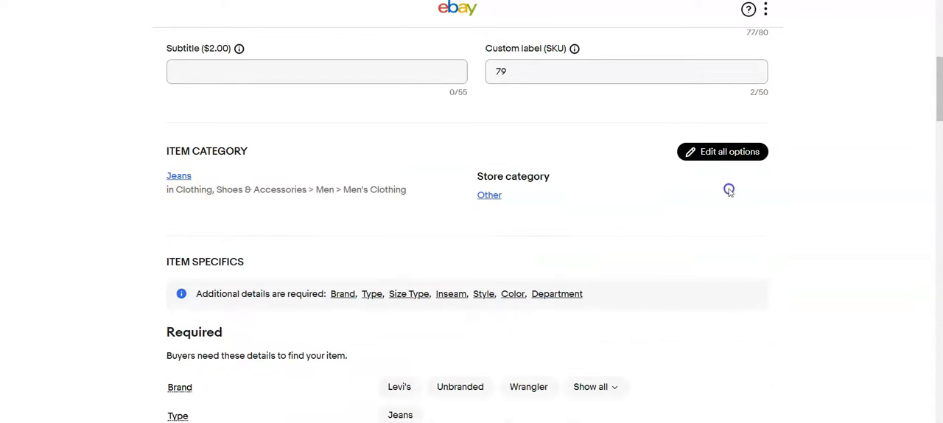
pyautogui.click(730, 152)
pyautogui.click(635, 110)
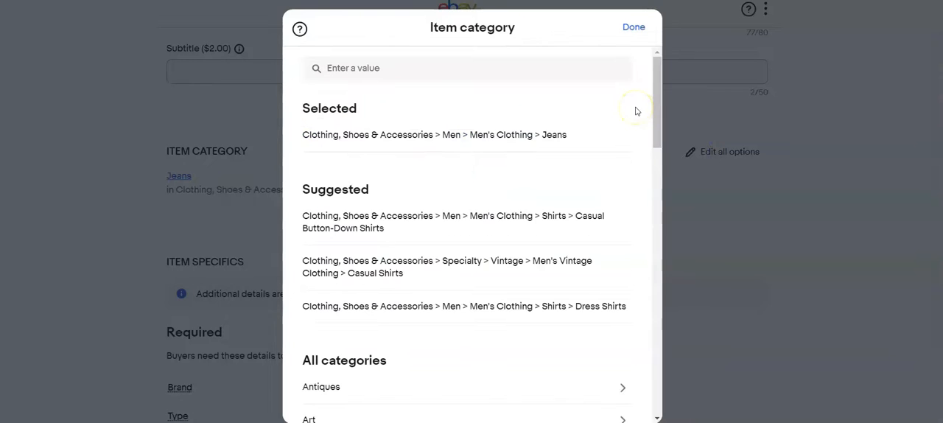
pyautogui.click(507, 216)
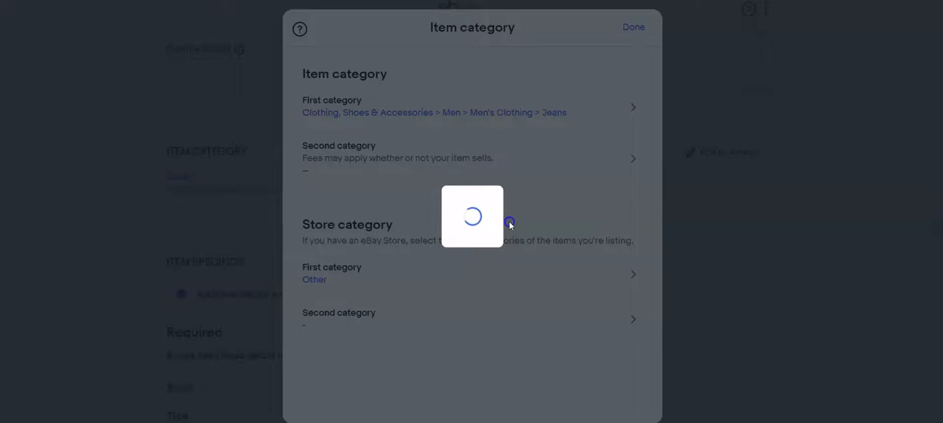
pyautogui.click(632, 27)
# Step: Set the shirt's brand to the custom value L L Bean, size type to Regular and sleeve length to Long Sleeve
pyautogui.scroll(-2, 501, 236)
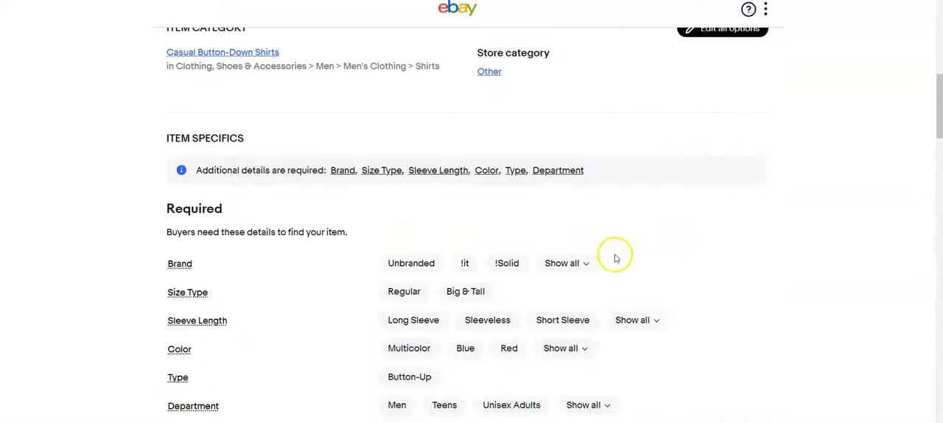
pyautogui.click(568, 263)
pyautogui.write('L L Bean')
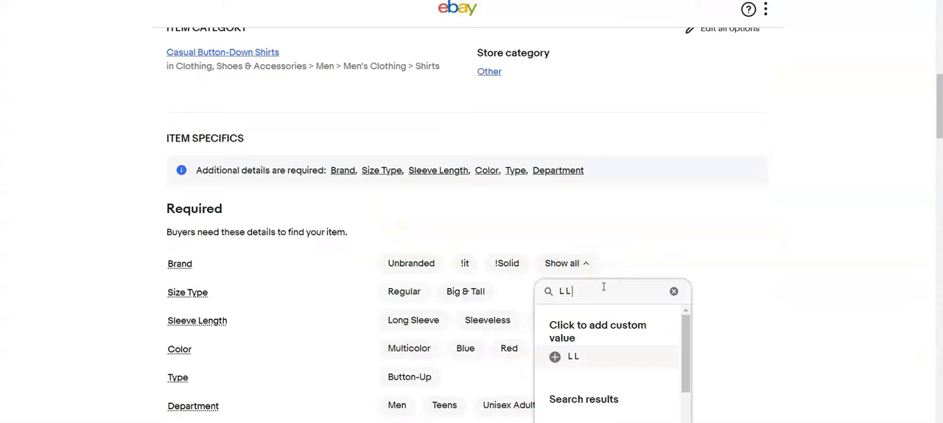
pyautogui.click(575, 350)
pyautogui.scroll(-3, 515, 236)
pyautogui.click(405, 107)
pyautogui.click(413, 134)
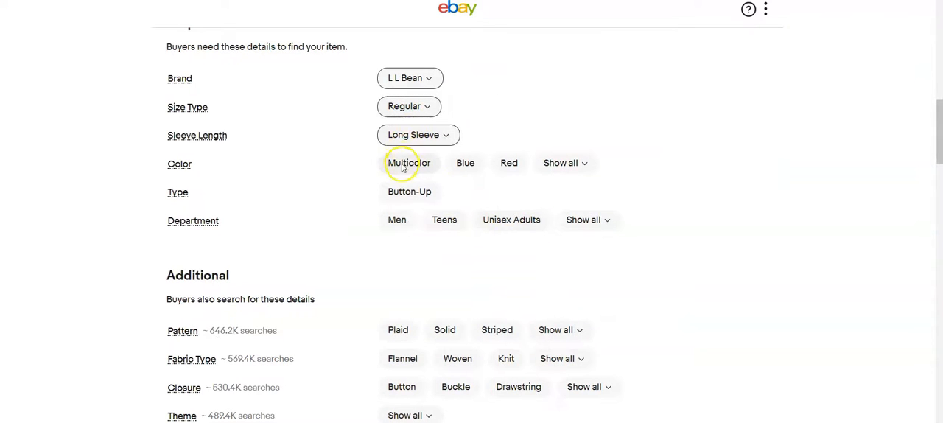
# Step: Set the shirt's color to Red, type to Button-Up and department to Men
pyautogui.click(509, 163)
pyautogui.click(410, 192)
pyautogui.click(397, 220)
pyautogui.scroll(-1, 458, 233)
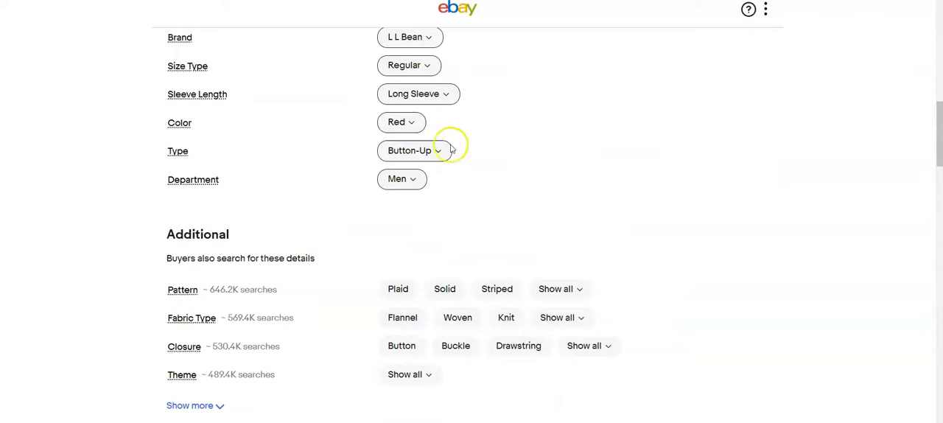
# Step: Choose 15.5 as the shirt's size in the required item specifics
pyautogui.scroll(1, 472, 125)
pyautogui.click(519, 135)
pyautogui.write('15')
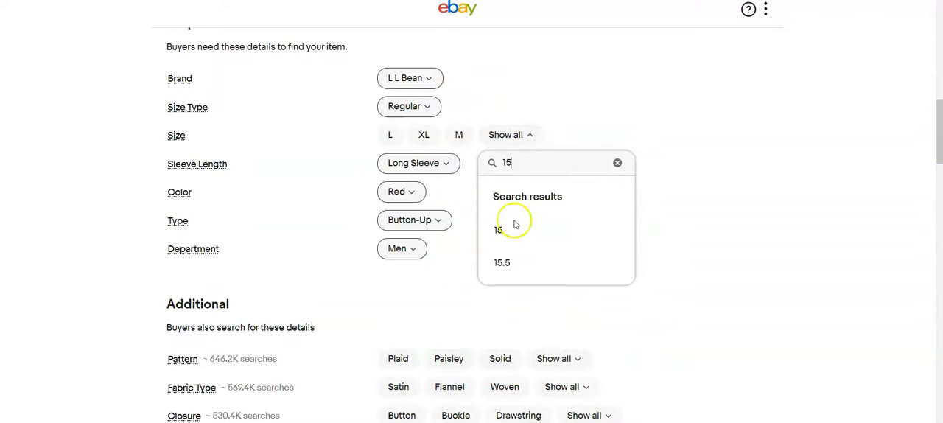
pyautogui.click(508, 263)
# Step: Set the shirt's pattern to Plaid in the additional item specifics
pyautogui.scroll(-3, 530, 221)
pyautogui.click(503, 253)
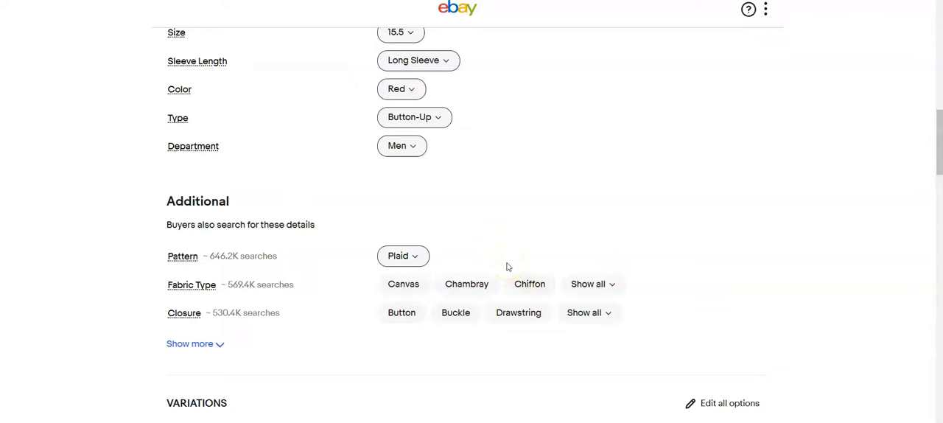
pyautogui.click(483, 227)
pyautogui.scroll(-3, 484, 228)
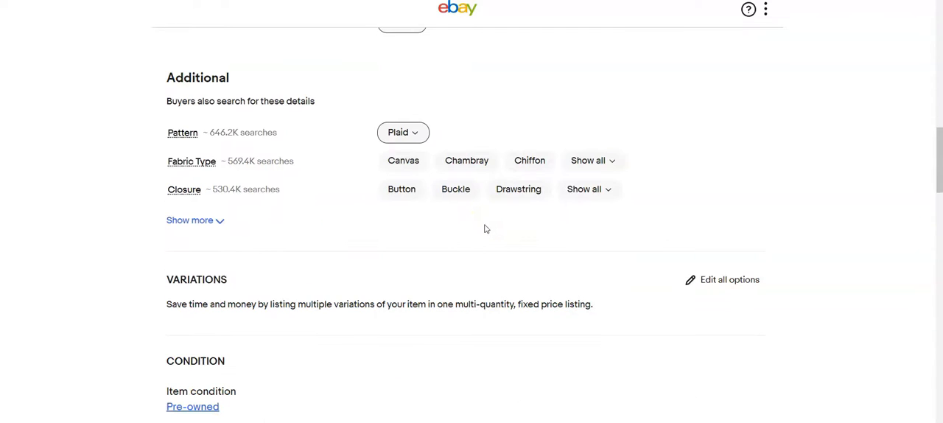
# Step: Set the shirt's Buy It Now price to $25.00
pyautogui.click(437, 231)
pyautogui.scroll(-5, 402, 201)
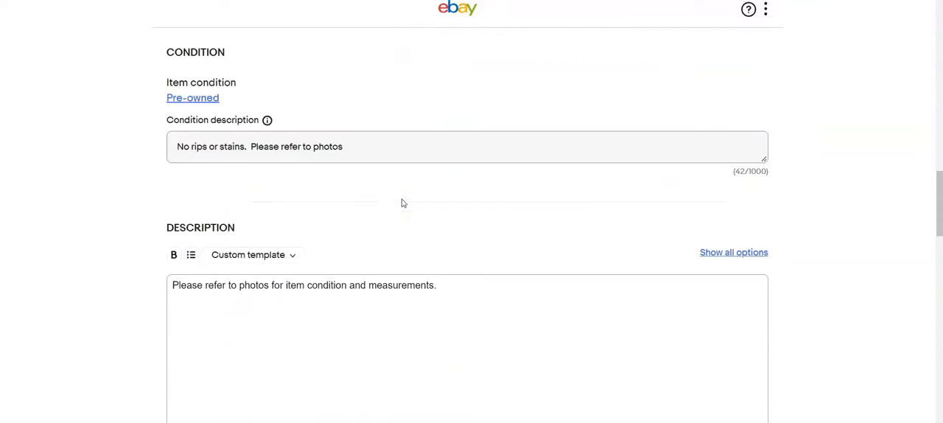
pyautogui.scroll(-4, 402, 199)
pyautogui.click(427, 219)
pyautogui.click(260, 193)
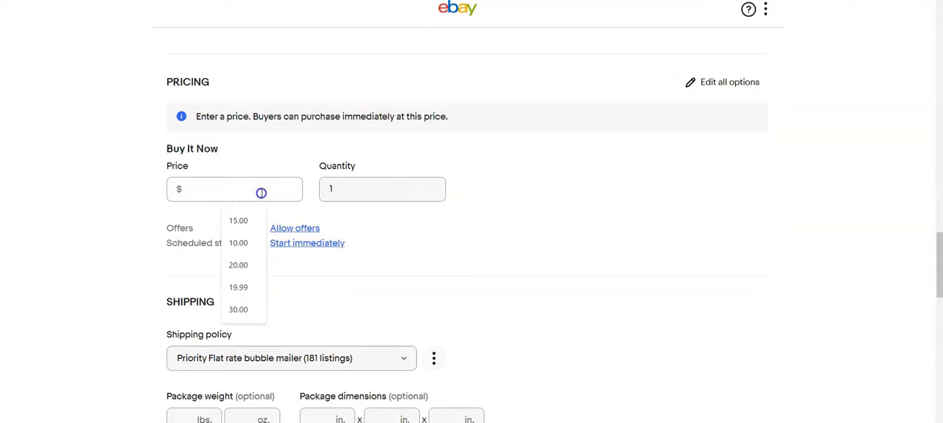
pyautogui.write('25.')
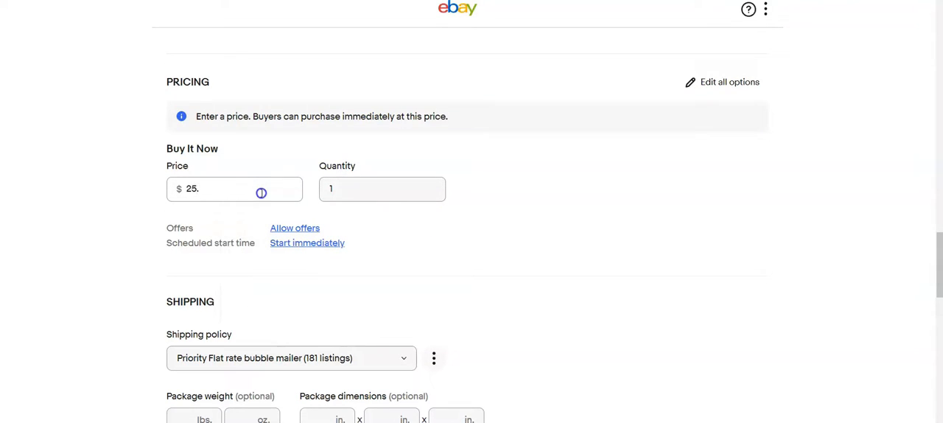
# Step: Enter 13 oz as the shirt's package weight in the shipping details
pyautogui.scroll(-3, 304, 198)
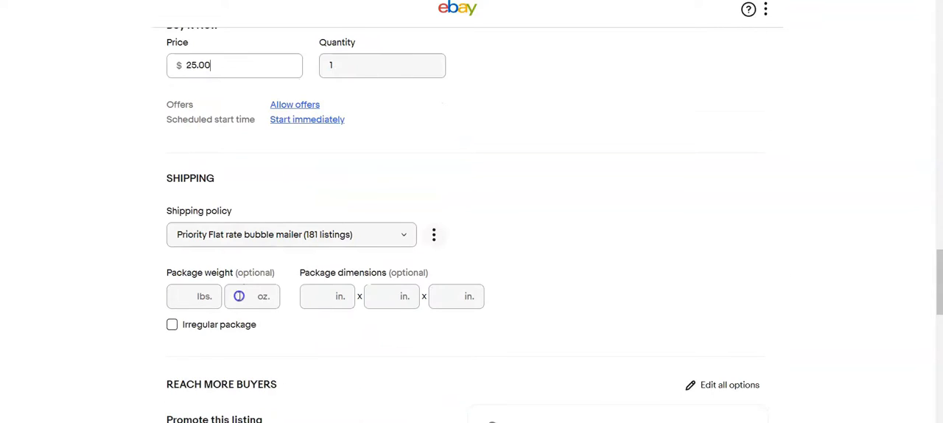
pyautogui.click(239, 295)
pyautogui.scroll(-1, 234, 292)
pyautogui.write('13')
pyautogui.click(318, 258)
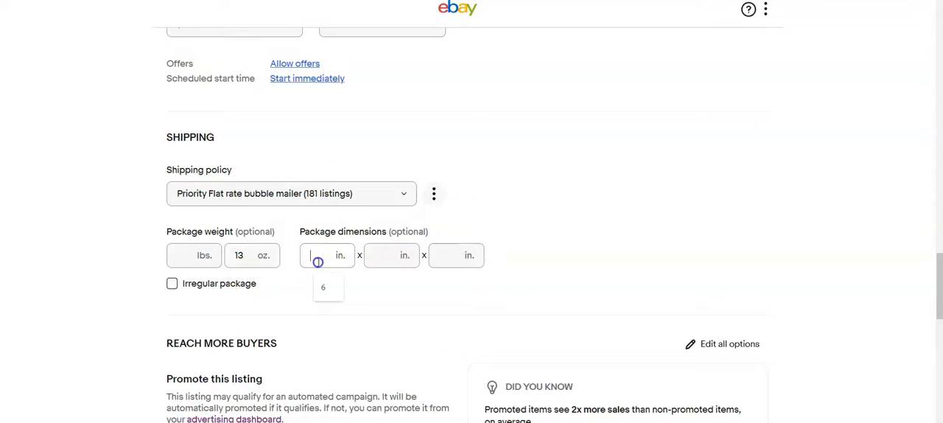
pyautogui.moveTo(251, 256); pyautogui.dragTo(222, 255)
# Step: Title the beige pants listing "Columbia youth size 12 cargo pants"
pyautogui.scroll(-5, 224, 258)
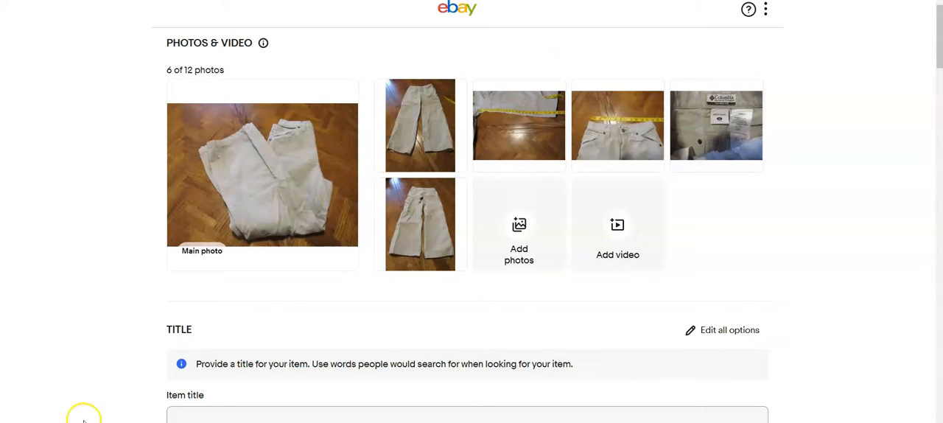
pyautogui.scroll(-1, 202, 360)
pyautogui.click(203, 357)
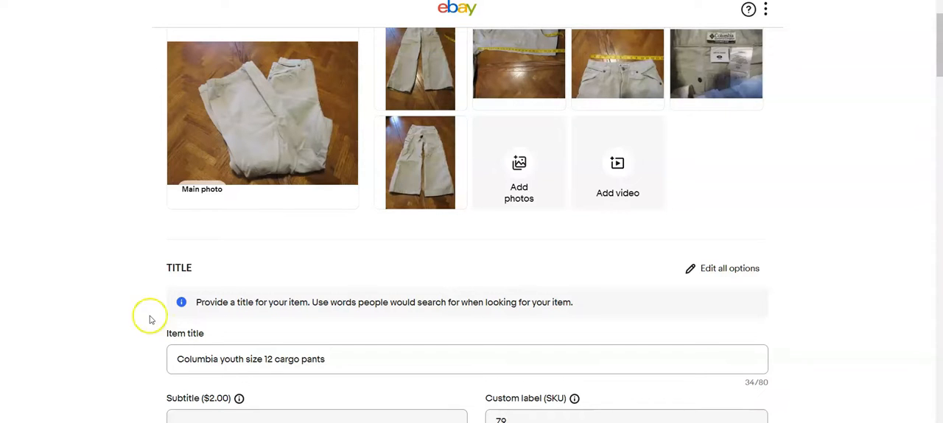
# Step: Change the pants' item category to Kids > Unisex Kids > Unisex Kids' Clothing (Sizes 4 & Up) > Pants
pyautogui.scroll(-4, 143, 316)
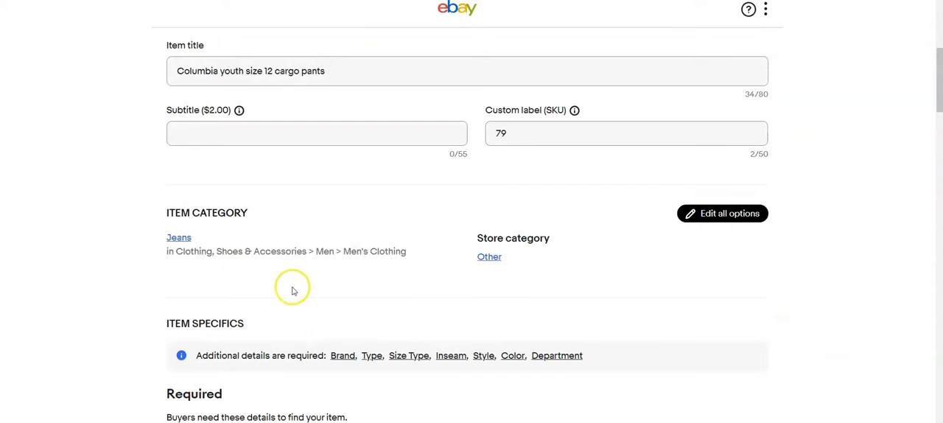
pyautogui.click(695, 213)
pyautogui.click(632, 107)
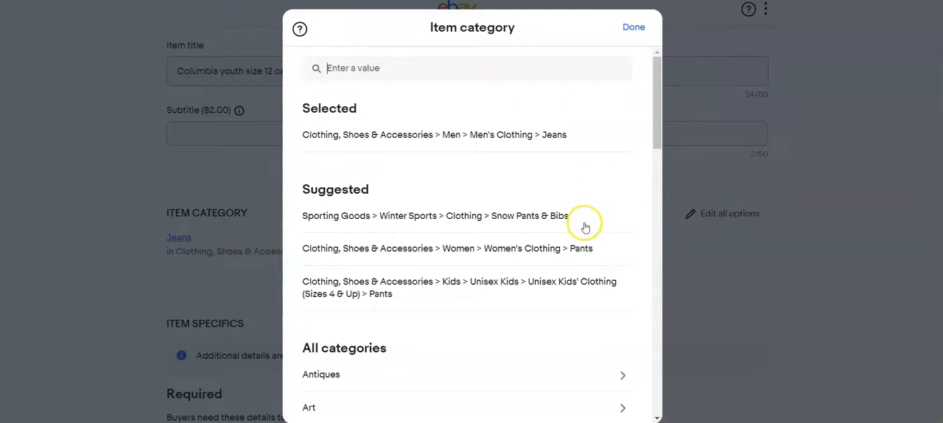
pyautogui.click(585, 289)
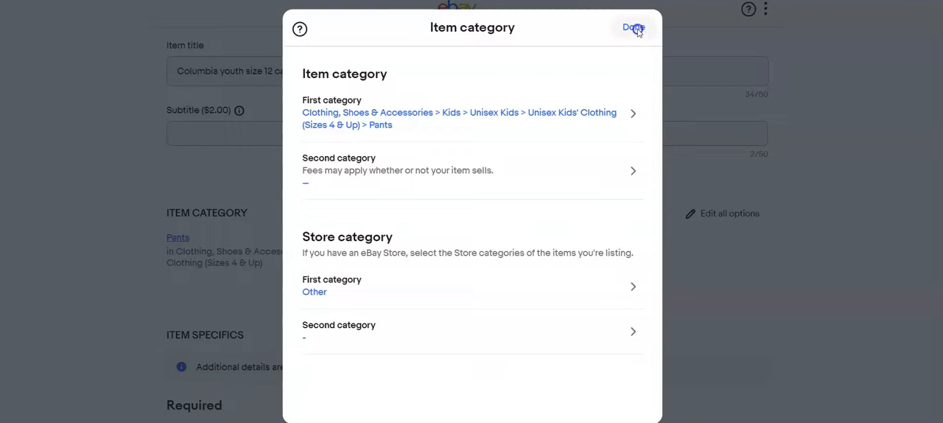
pyautogui.click(634, 28)
# Step: Set the pants' brand to Columbia, color to Beige and style to Cargo
pyautogui.scroll(-1, 462, 233)
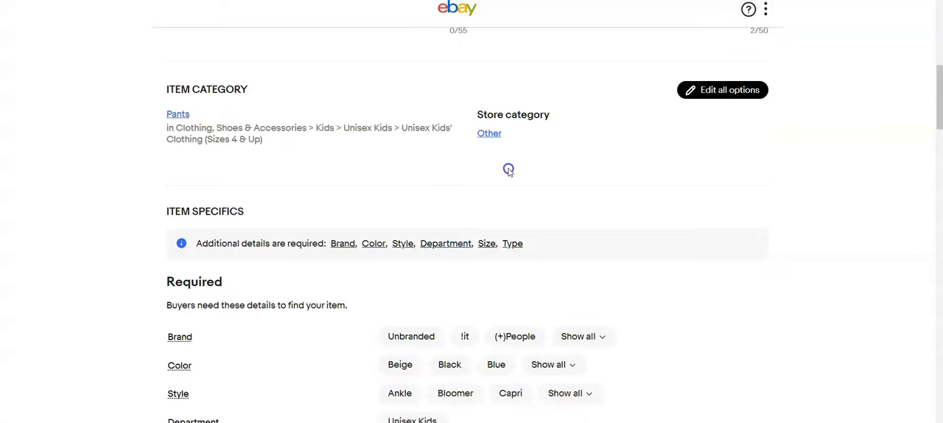
pyautogui.scroll(-3, 509, 170)
pyautogui.click(579, 151)
pyautogui.write('colu')
pyautogui.click(675, 345)
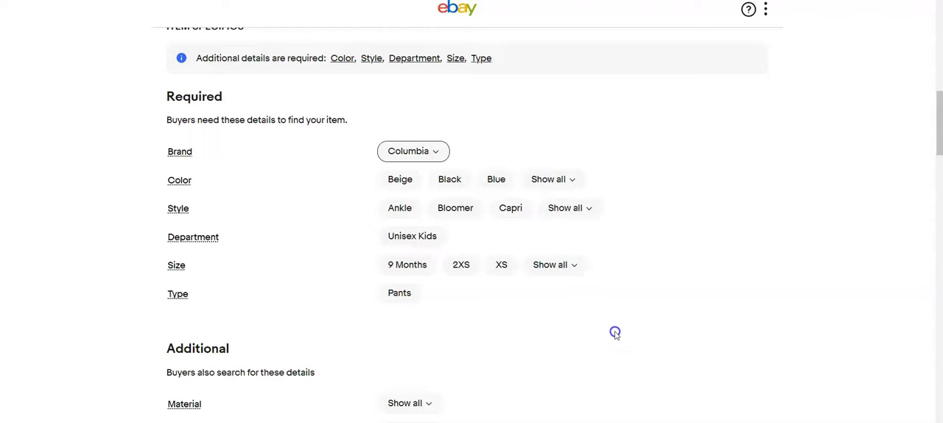
pyautogui.click(571, 181)
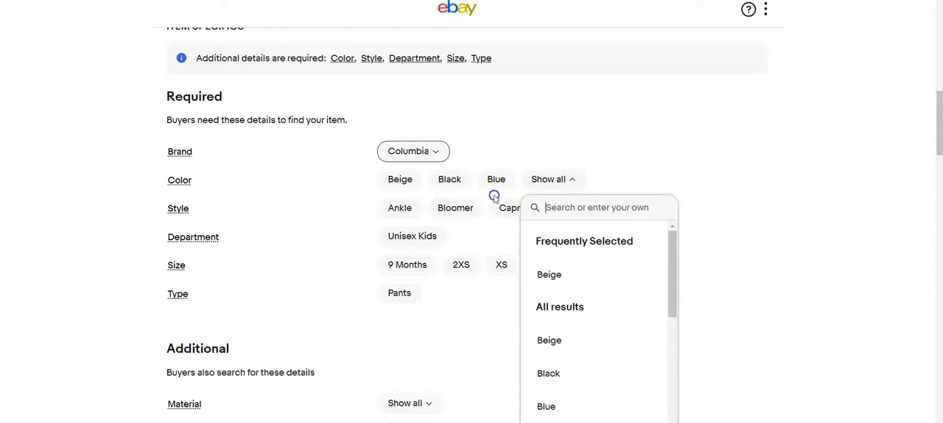
pyautogui.click(564, 341)
pyautogui.click(583, 208)
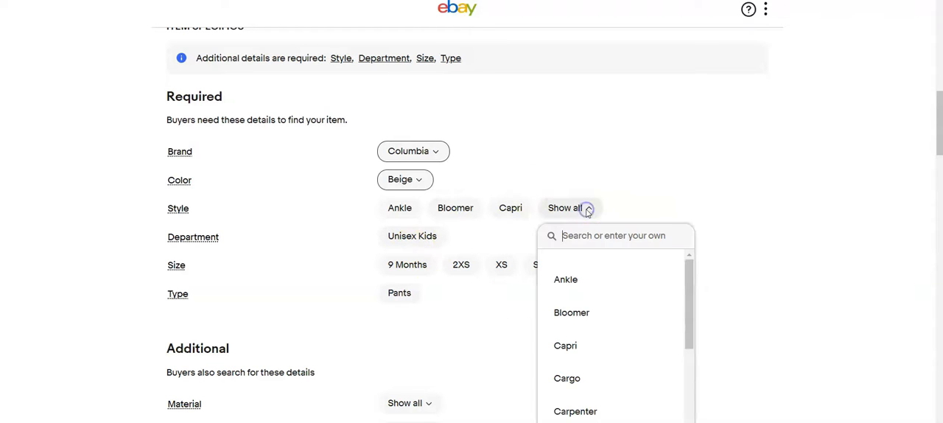
pyautogui.click(567, 378)
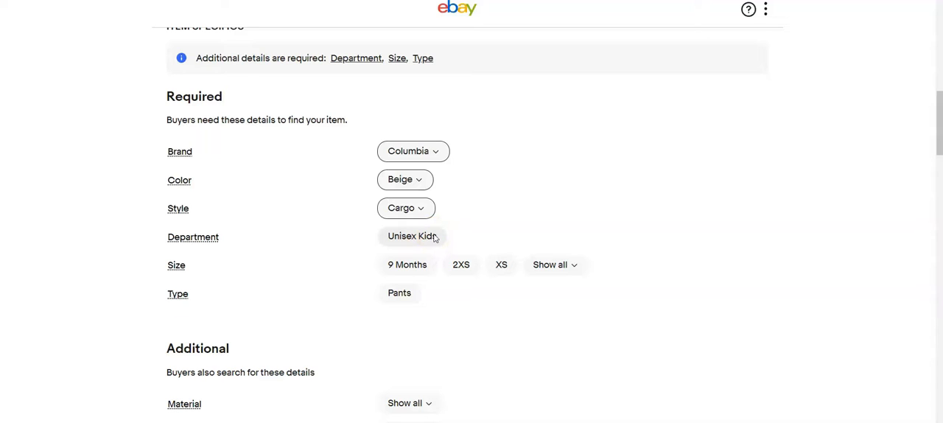
# Step: Set the pants' department to Unisex Kids, size to 12 and type to Pants
pyautogui.click(435, 237)
pyautogui.click(574, 267)
pyautogui.write('12')
pyautogui.click(541, 391)
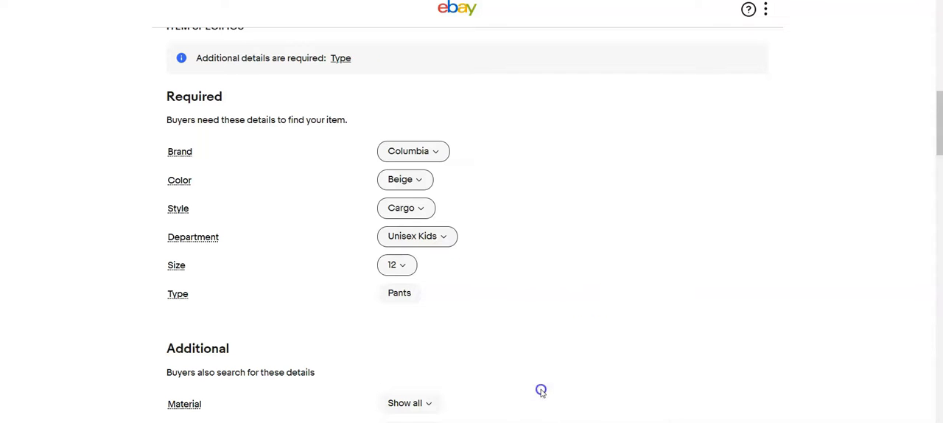
pyautogui.click(404, 294)
# Step: Set the pants' Buy It Now price to $15.99
pyautogui.scroll(-2, 485, 291)
pyautogui.scroll(-10, 483, 288)
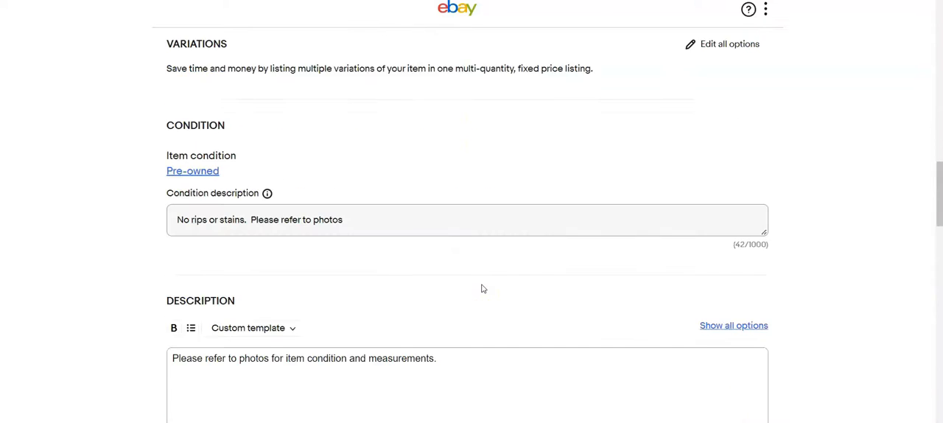
pyautogui.click(298, 272)
pyautogui.write('15.99')
pyautogui.scroll(-5, 421, 331)
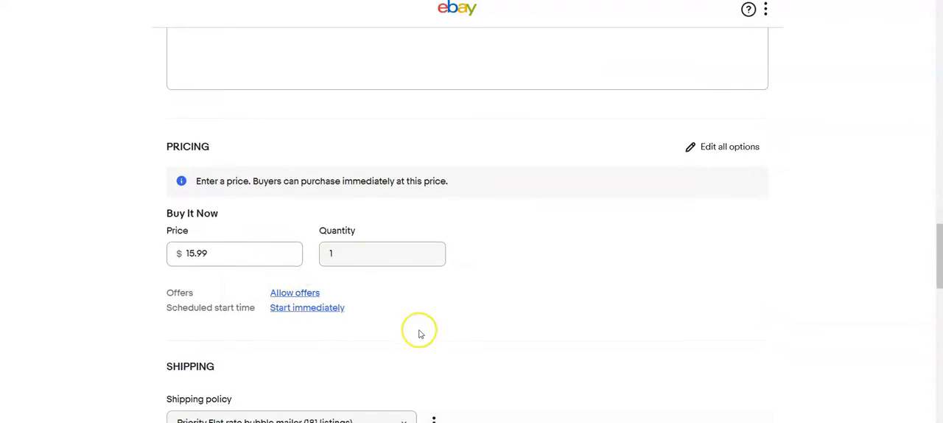
pyautogui.scroll(-3, 342, 295)
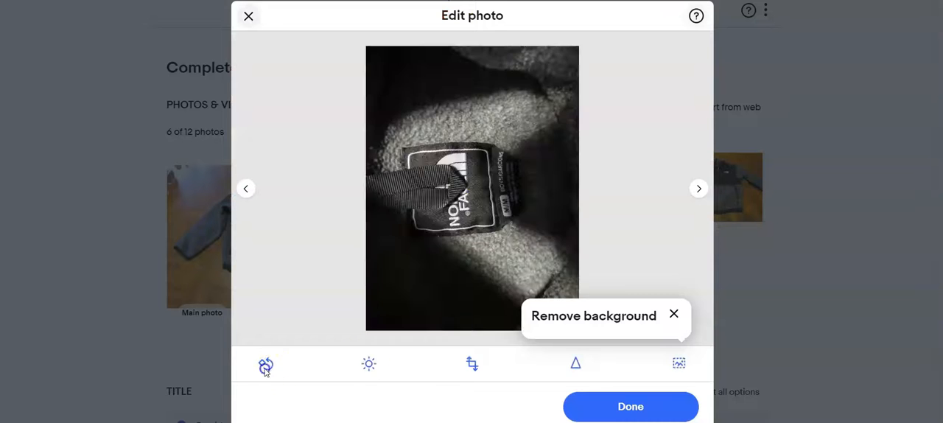
# Step: Rotate the jacket's label photo upright and save it, then check the remaining jacket photos and finish photo editing
pyautogui.click(266, 365)
pyautogui.click(266, 365)
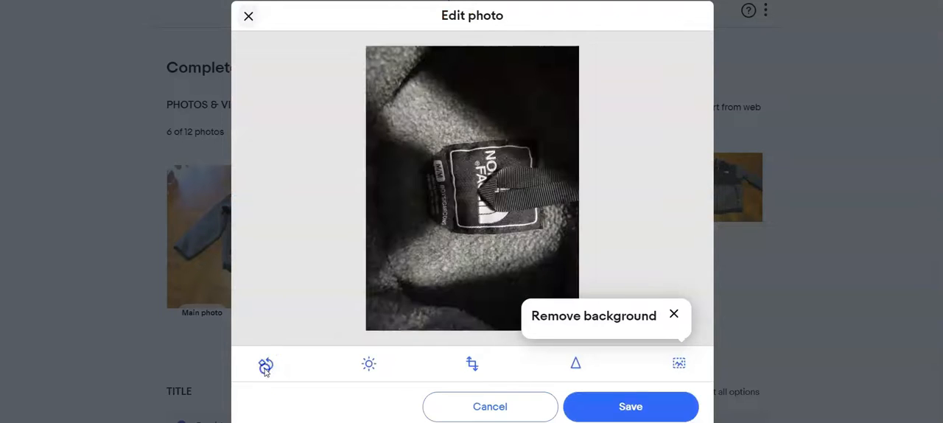
pyautogui.click(600, 416)
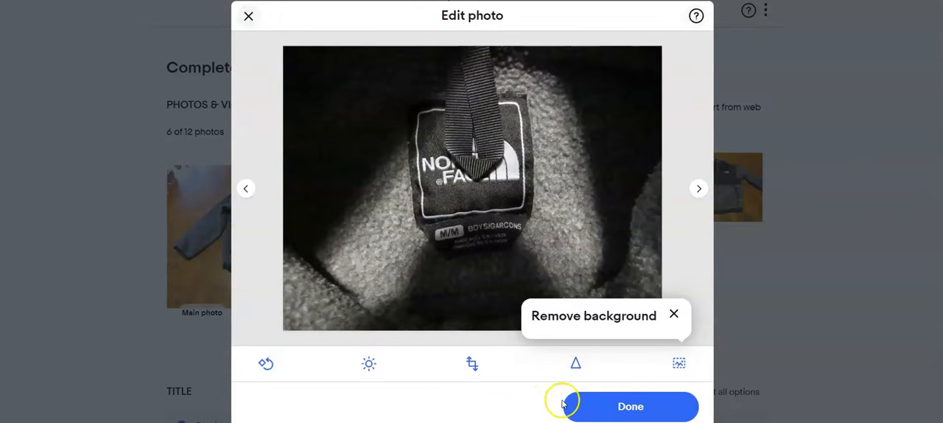
pyautogui.click(697, 189)
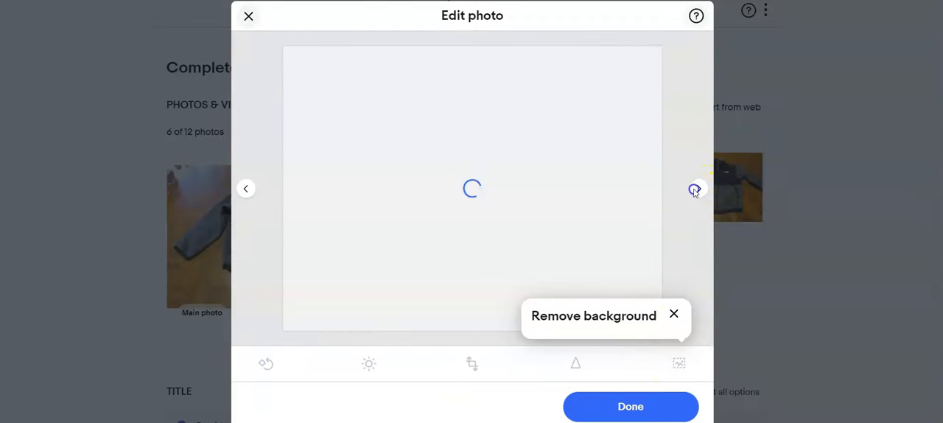
pyautogui.click(697, 188)
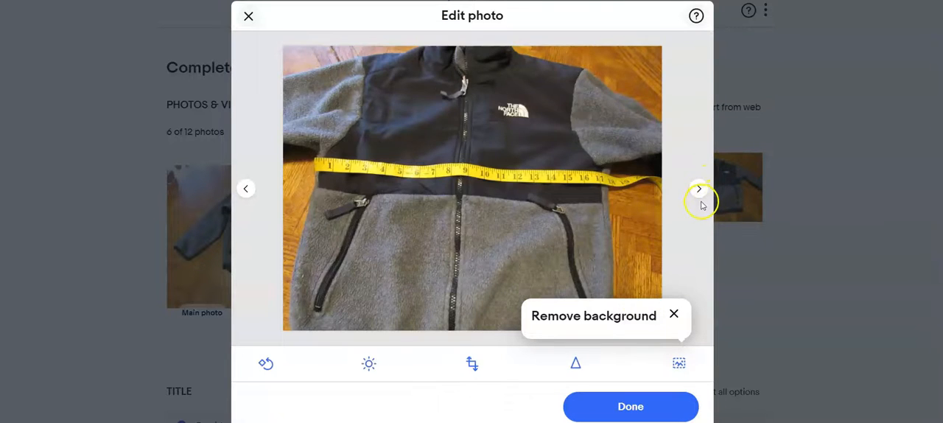
pyautogui.click(699, 189)
pyautogui.click(698, 191)
pyautogui.click(640, 405)
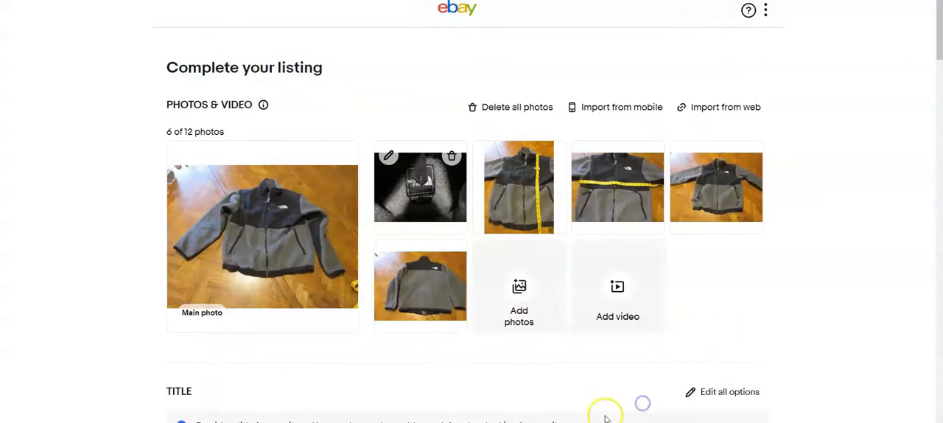
# Step: Title the jacket listing "The North Face zip front fleece boys medium gray and black"
pyautogui.scroll(-3, 273, 379)
pyautogui.click(257, 296)
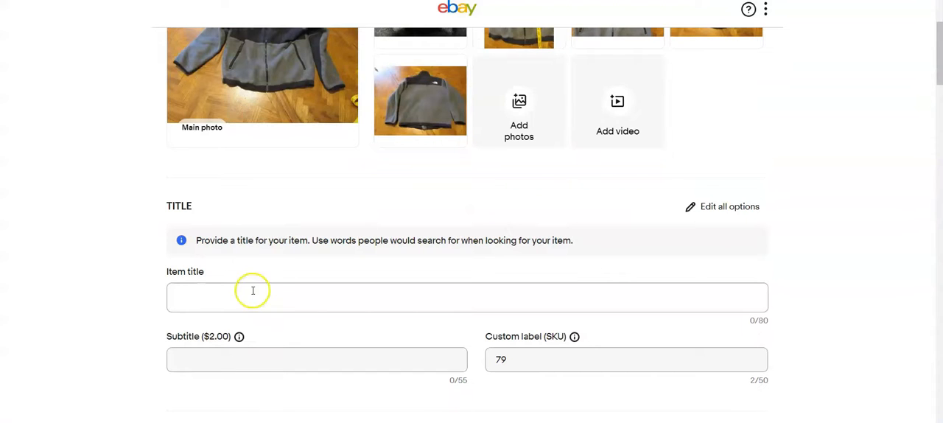
pyautogui.write('The')
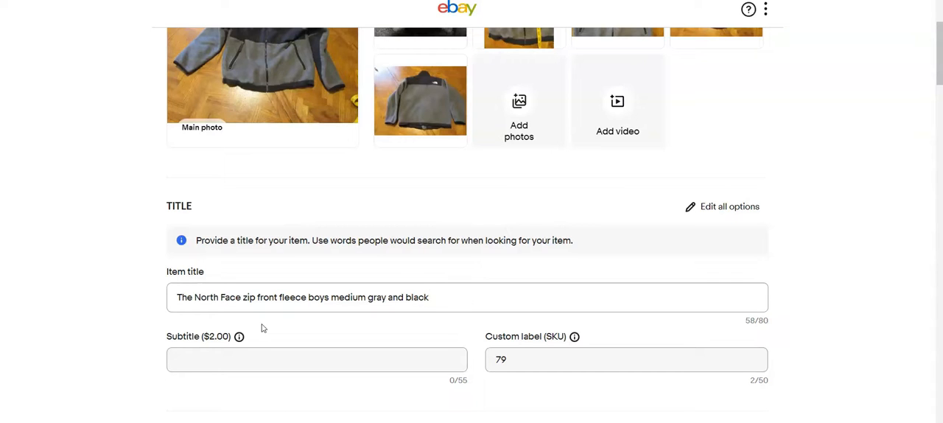
# Step: Change the jacket's item category to Kids > Boys > Boys' Clothing (Sizes 4 & Up) > Outerwear
pyautogui.scroll(-3, 262, 328)
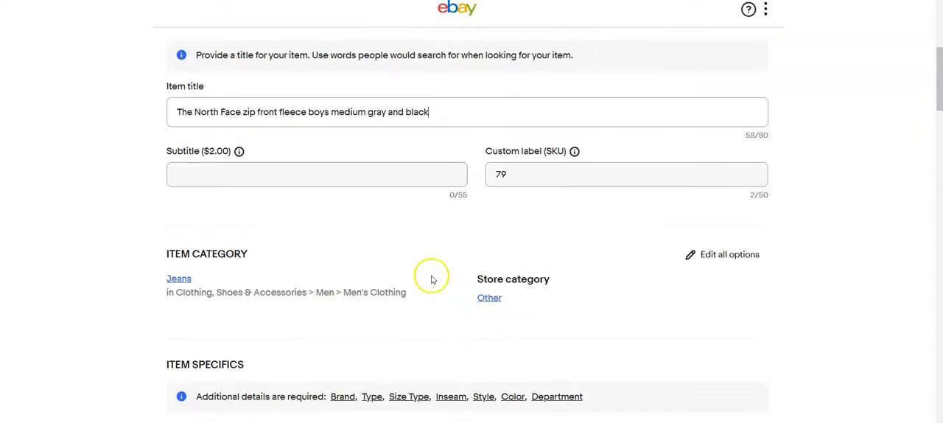
pyautogui.click(431, 277)
pyautogui.click(632, 108)
pyautogui.click(446, 217)
pyautogui.click(632, 32)
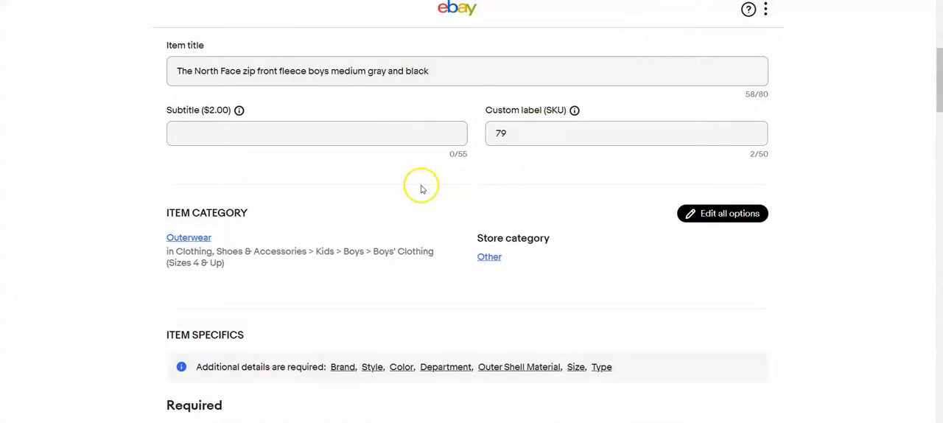
# Step: Set the jacket's brand to The North Face, style to Basic Jacket and color to Black
pyautogui.scroll(-2, 422, 185)
pyautogui.scroll(-3, 421, 189)
pyautogui.click(587, 152)
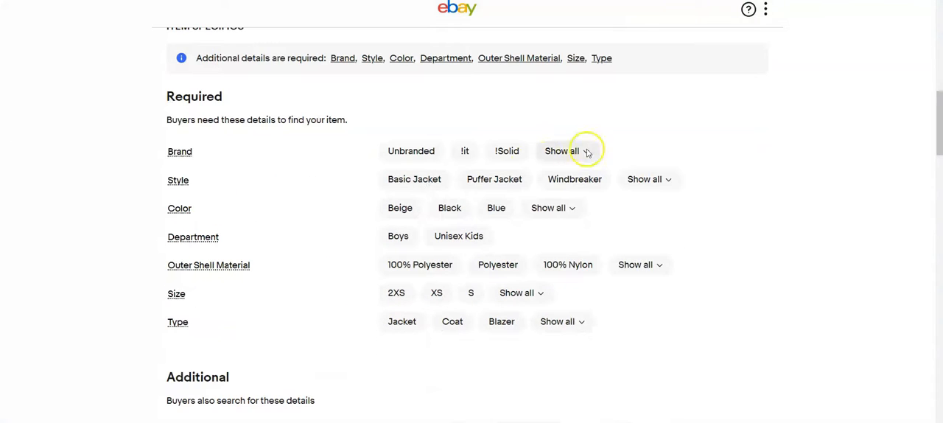
pyautogui.write('the north')
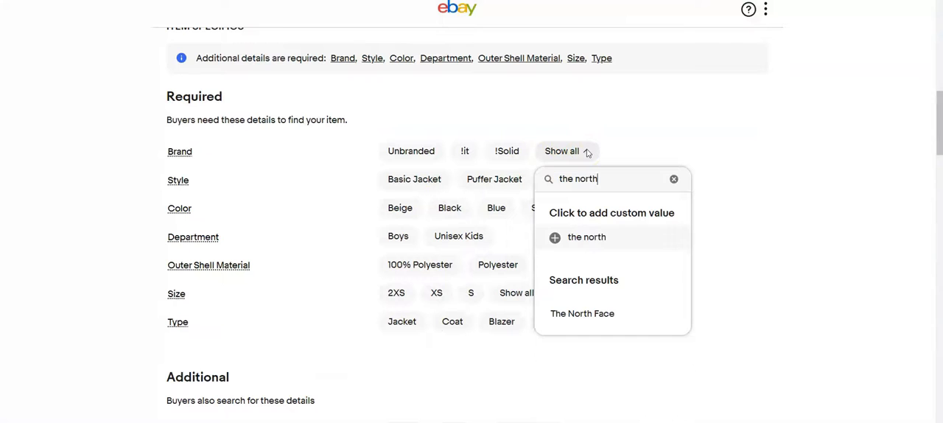
pyautogui.click(602, 313)
pyautogui.click(431, 182)
pyautogui.click(450, 208)
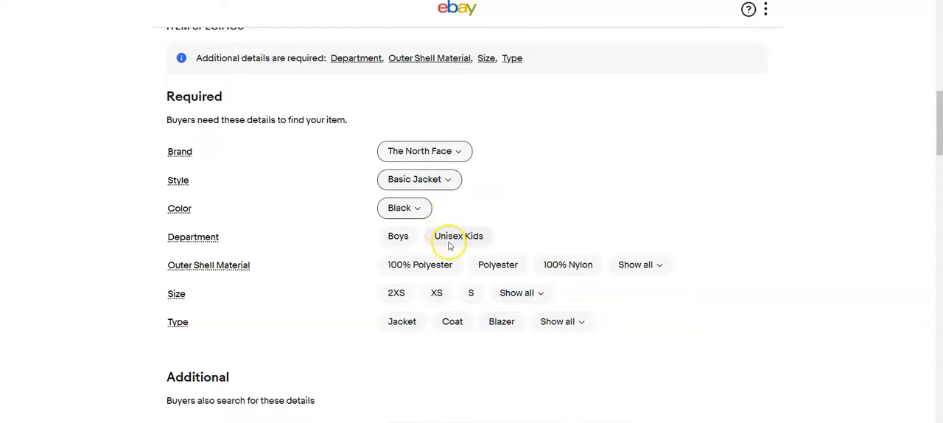
# Step: Set the jacket's department to Boys and check the size on its label photo
pyautogui.click(398, 236)
pyautogui.scroll(10, 628, 224)
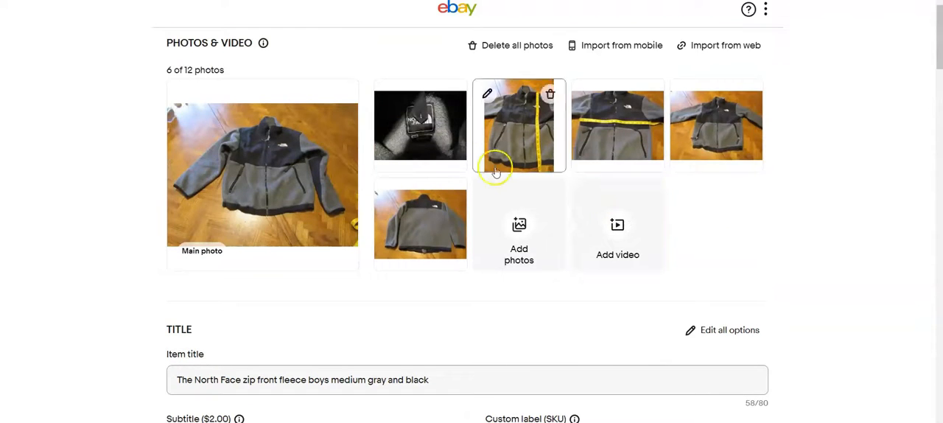
pyautogui.click(441, 148)
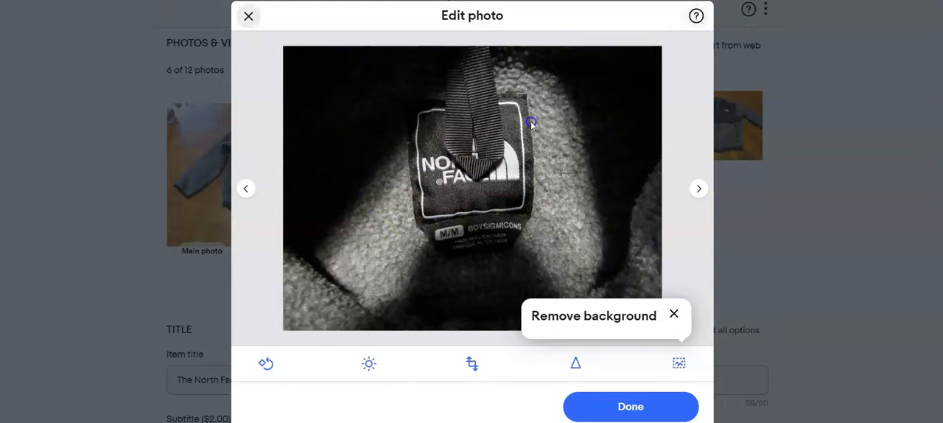
pyautogui.click(601, 410)
pyautogui.scroll(-3, 396, 295)
pyautogui.scroll(-5, 393, 289)
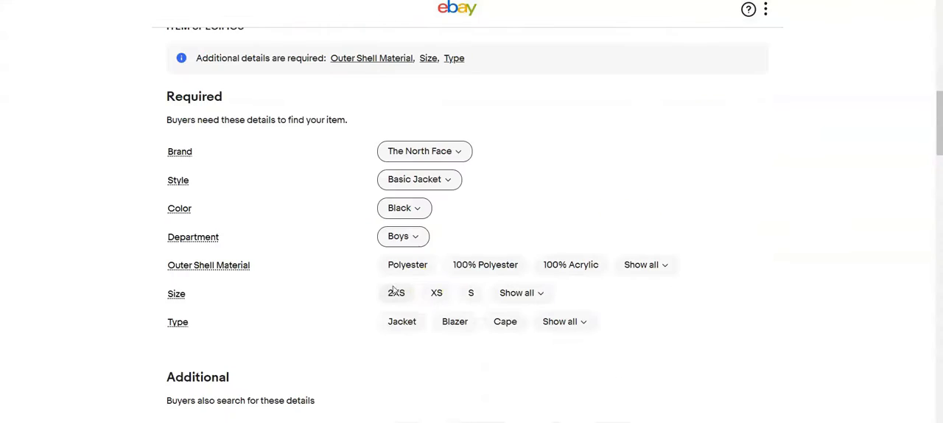
# Step: Look through the outer shell material options and set the jacket's material to Polyester
pyautogui.click(660, 265)
pyautogui.scroll(-4, 665, 349)
pyautogui.scroll(-10, 652, 344)
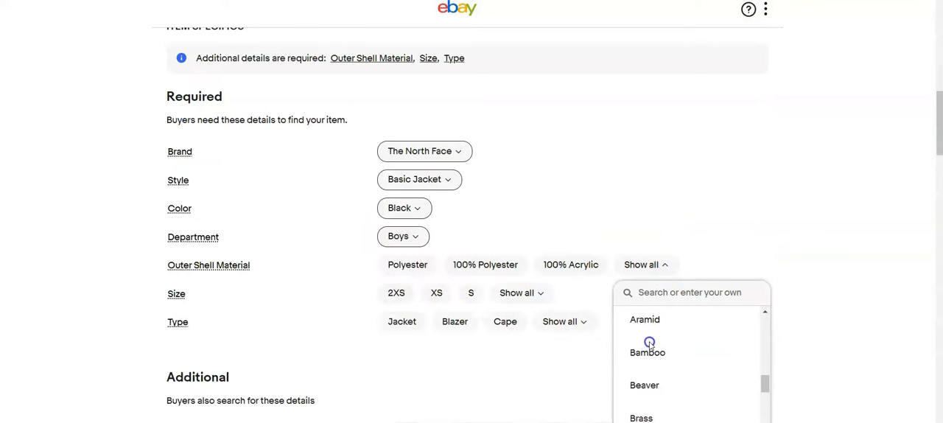
pyautogui.scroll(-10, 645, 341)
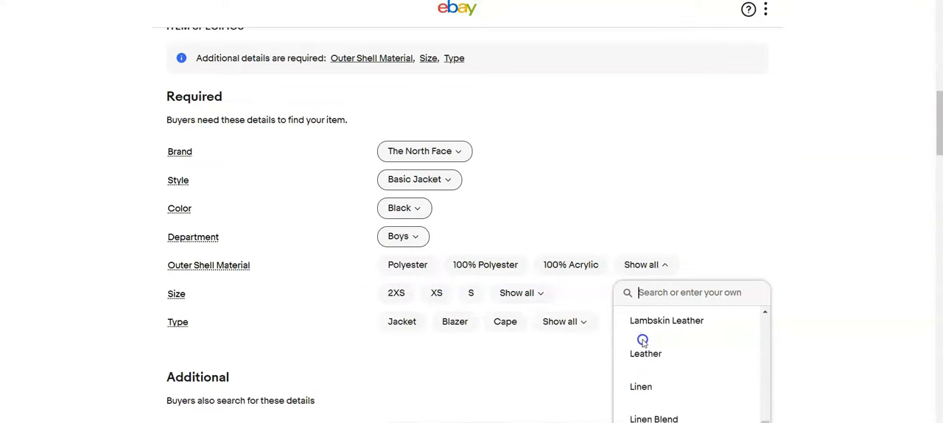
pyautogui.scroll(-10, 641, 340)
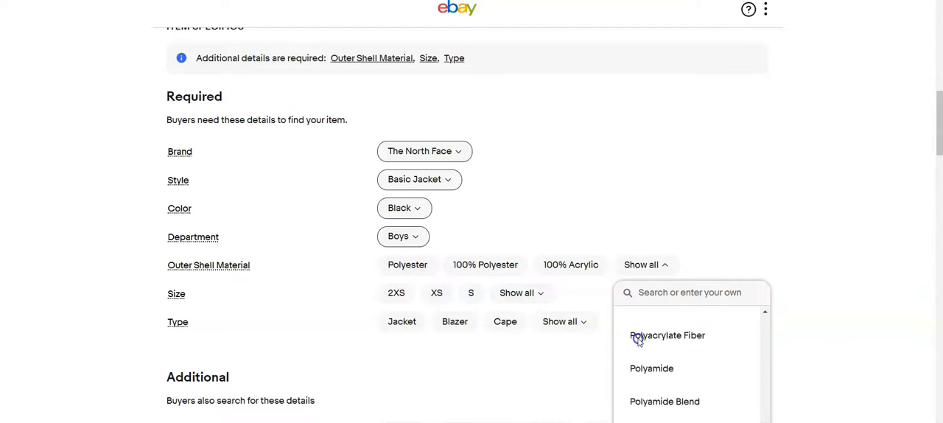
pyautogui.scroll(-12, 641, 343)
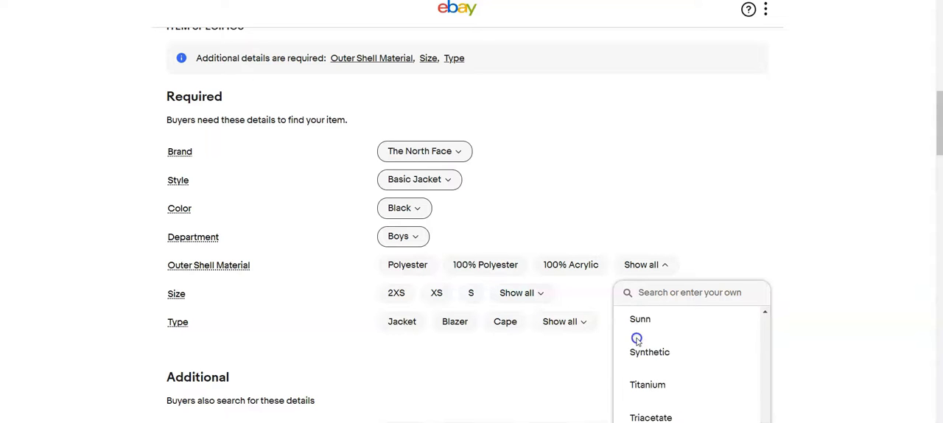
pyautogui.scroll(20, 659, 294)
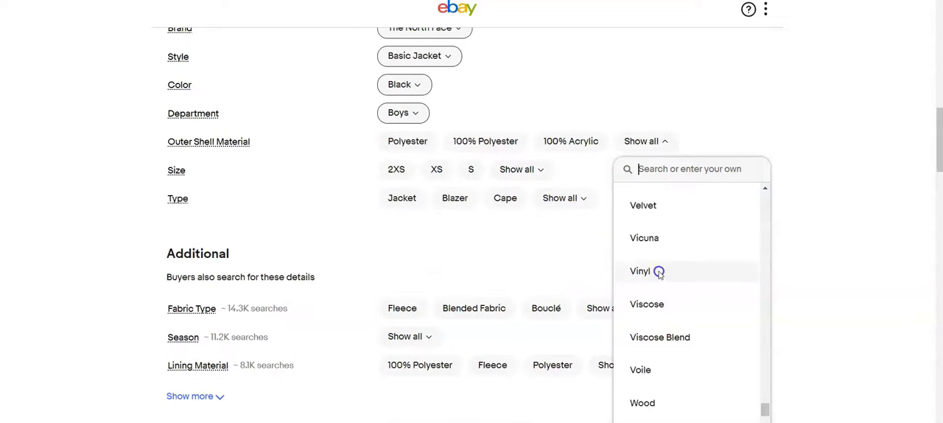
pyautogui.click(409, 170)
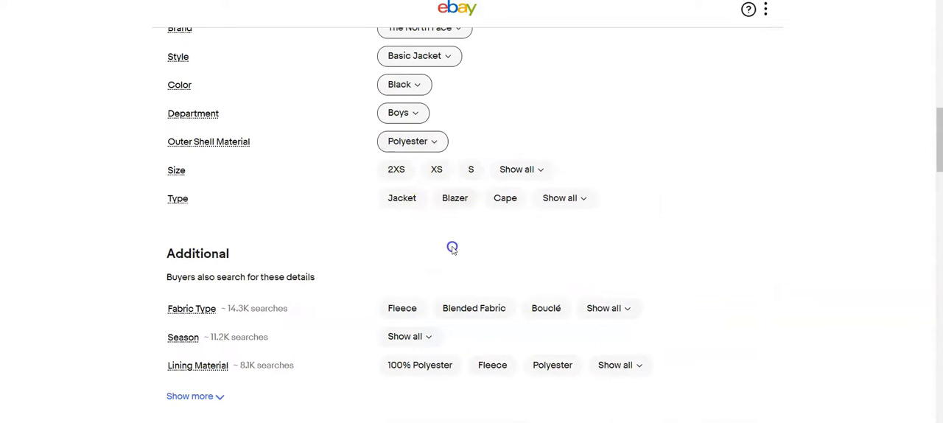
# Step: Set the jacket's size to M, type to Jacket and fabric type to Fleece
pyautogui.click(516, 169)
pyautogui.click(515, 341)
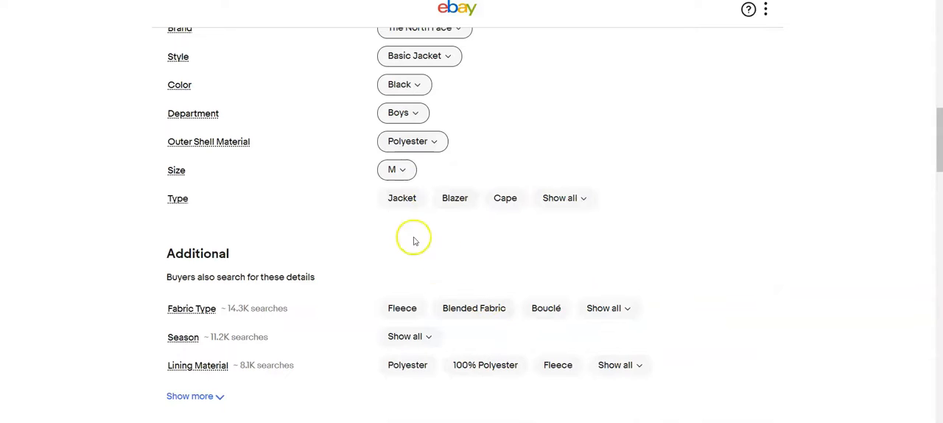
pyautogui.click(589, 198)
pyautogui.scroll(-3, 602, 276)
pyautogui.click(564, 337)
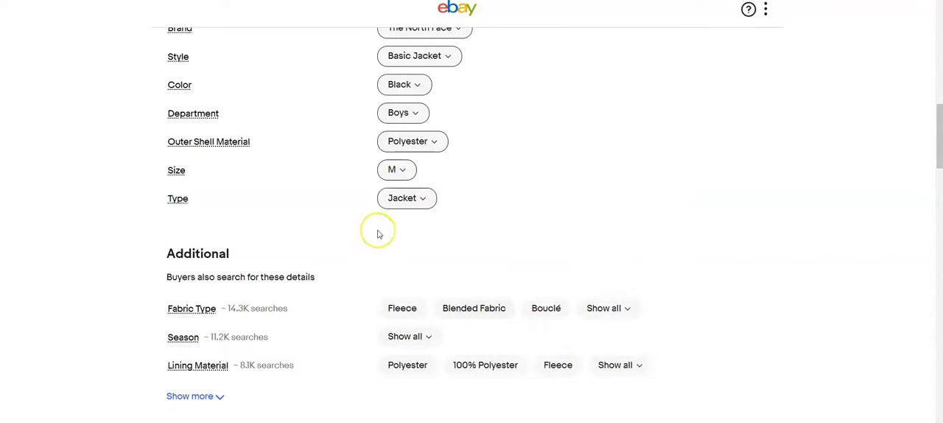
pyautogui.scroll(-1, 383, 238)
pyautogui.click(398, 247)
# Step: Set the jacket's Buy It Now price to $25.00 and review its remaining shipping and preference settings
pyautogui.scroll(-2, 357, 239)
pyautogui.scroll(-10, 355, 236)
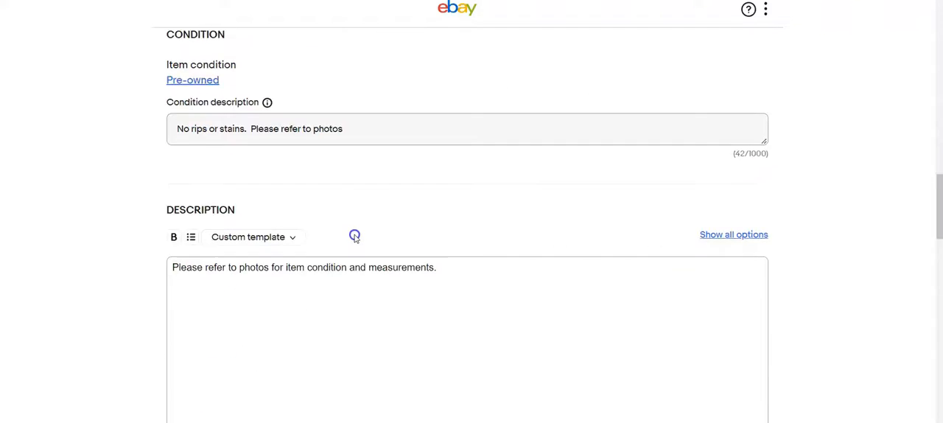
pyautogui.click(277, 249)
pyautogui.write('25')
pyautogui.press('Tab')
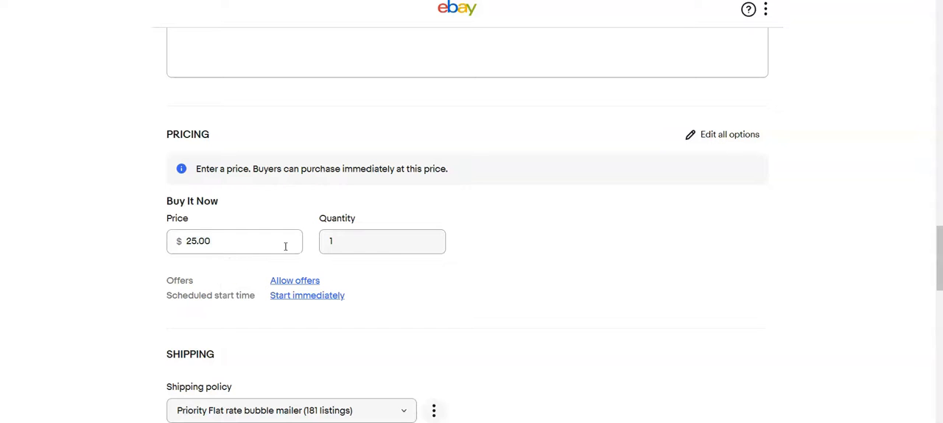
pyautogui.scroll(-3, 465, 258)
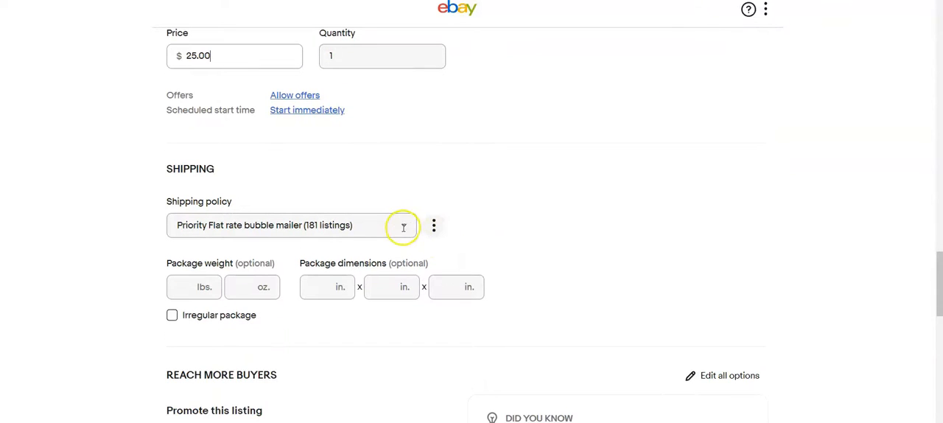
pyautogui.scroll(-4, 442, 221)
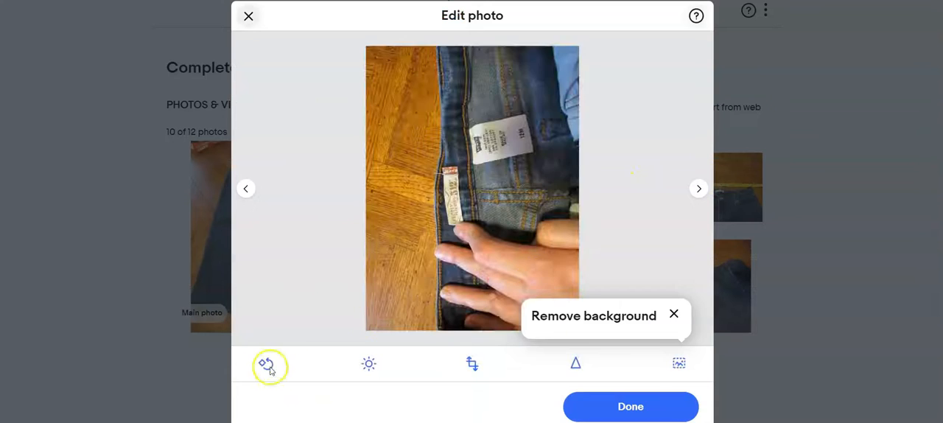
# Step: Rotate the Levi's jeans label photo upright, check the remaining jeans photos and finish photo editing
pyautogui.click(266, 364)
pyautogui.click(266, 363)
pyautogui.click(266, 364)
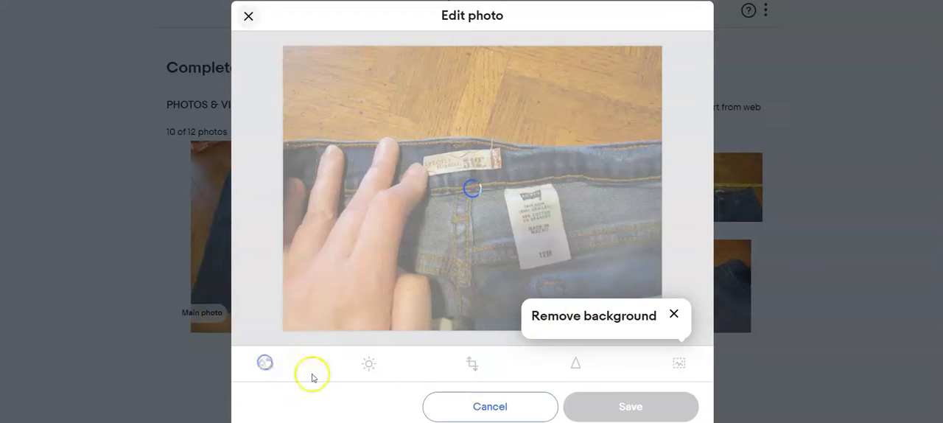
pyautogui.click(699, 188)
pyautogui.click(699, 191)
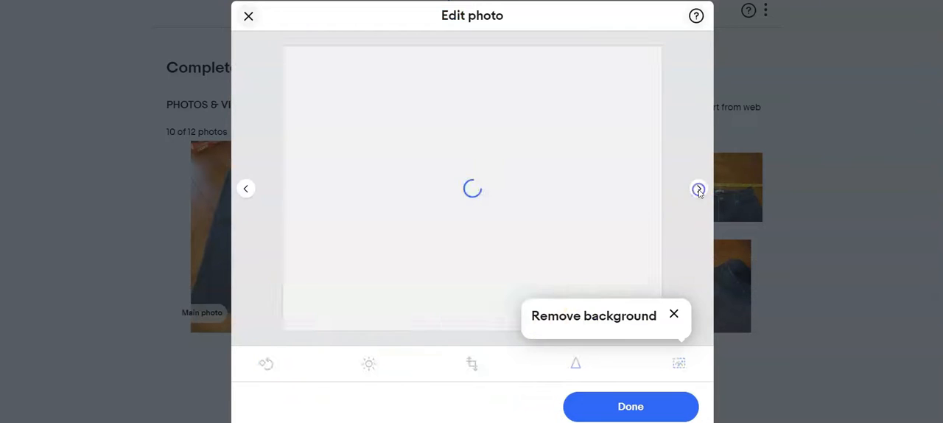
pyautogui.click(699, 191)
pyautogui.click(700, 191)
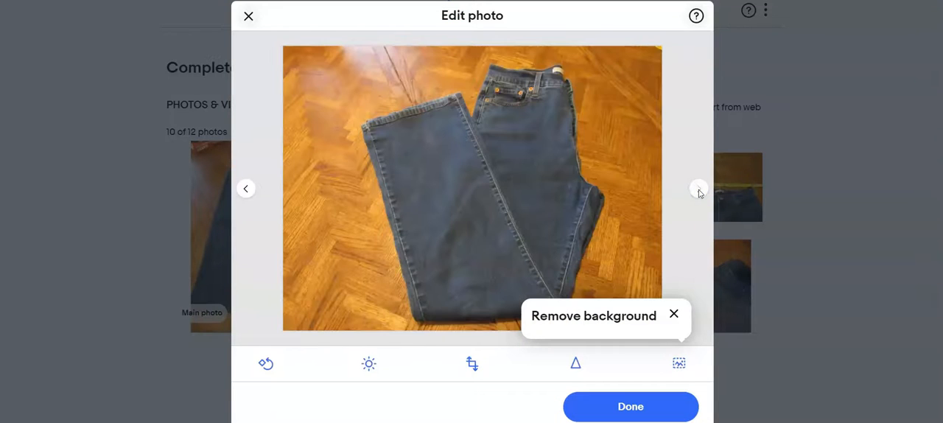
pyautogui.click(630, 406)
# Step: Make the folded jeans photo the main photo and title the listing "Levi's 512 perfectly slimming 12M pulling pictured"
pyautogui.scroll(-1, 391, 299)
pyautogui.moveTo(392, 300); pyautogui.dragTo(282, 148)
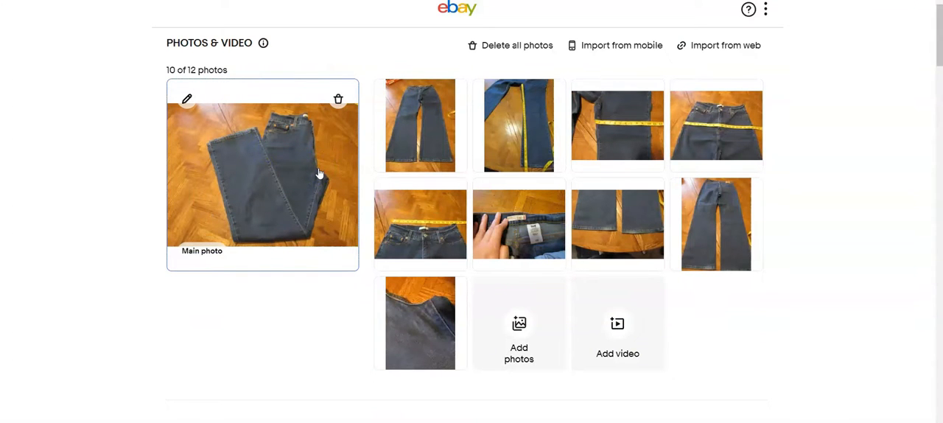
pyautogui.scroll(-4, 312, 185)
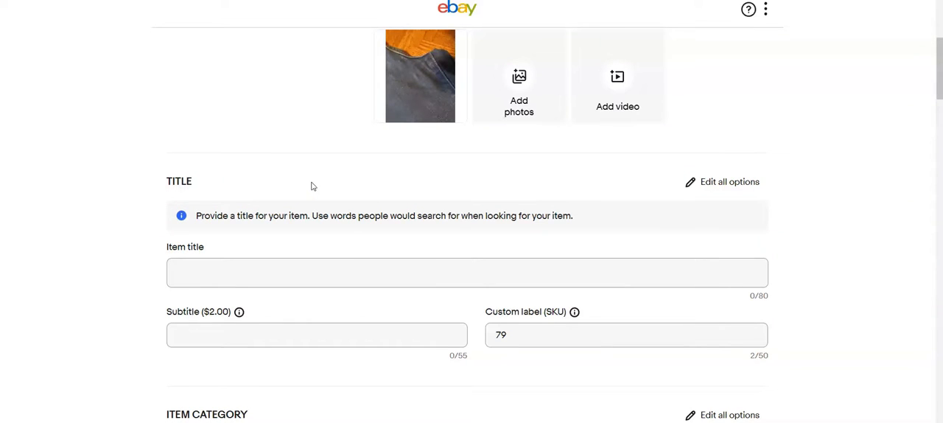
pyautogui.click(327, 266)
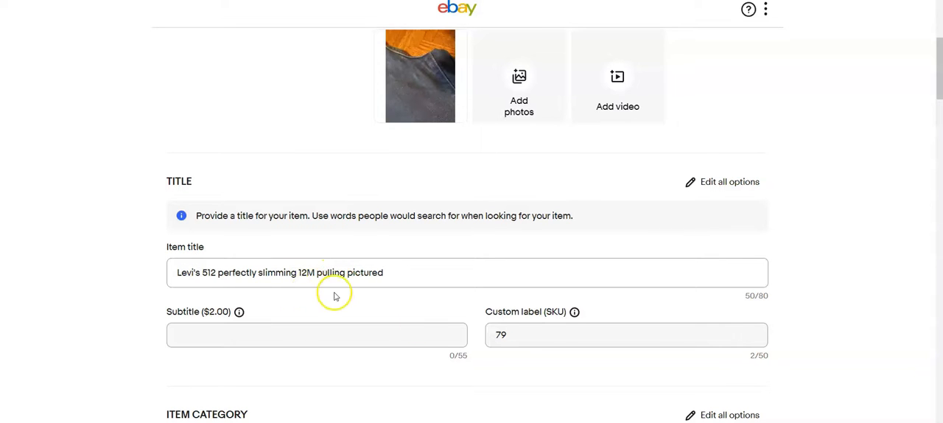
# Step: Change the Levi's item category to Clothing, Shoes & Accessories > Women > Women's Clothing > Jeans
pyautogui.scroll(-3, 335, 294)
pyautogui.click(722, 169)
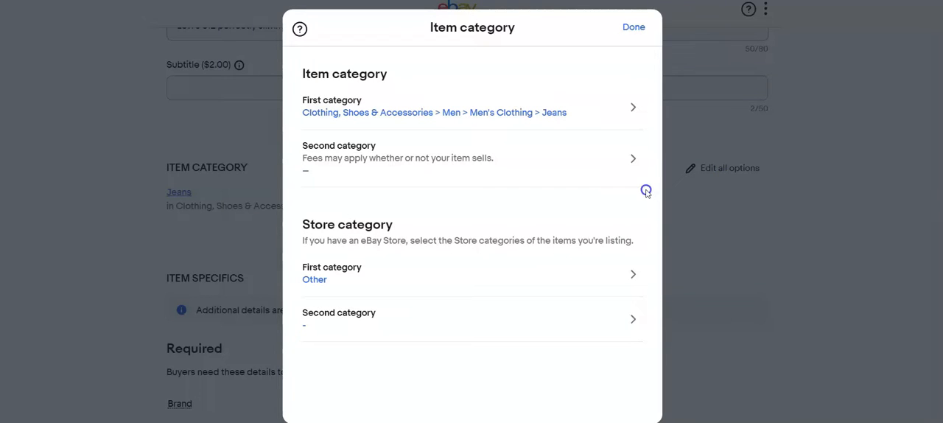
pyautogui.click(632, 104)
pyautogui.click(458, 216)
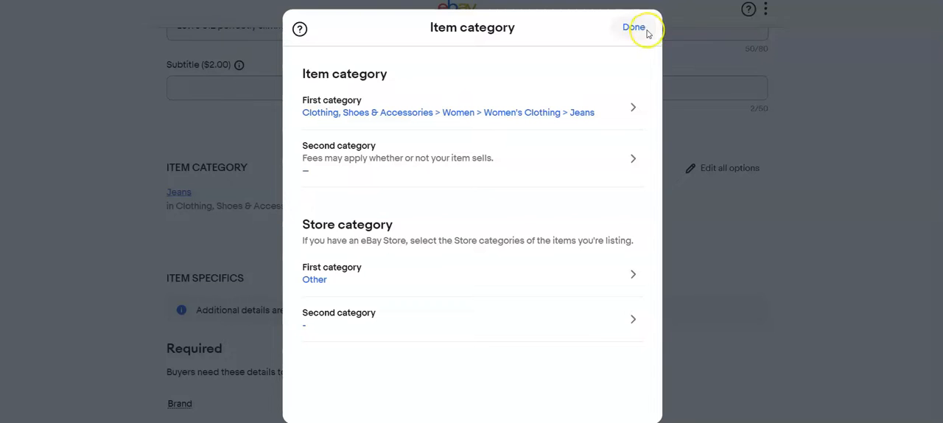
pyautogui.click(636, 29)
# Step: Set the jeans' brand to Levi's and type to Jeans
pyautogui.scroll(-3, 390, 225)
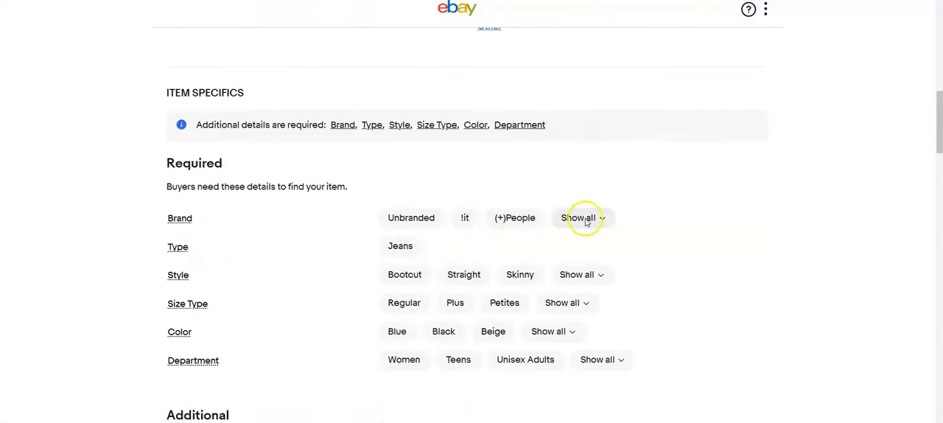
pyautogui.click(582, 217)
pyautogui.write('levis')
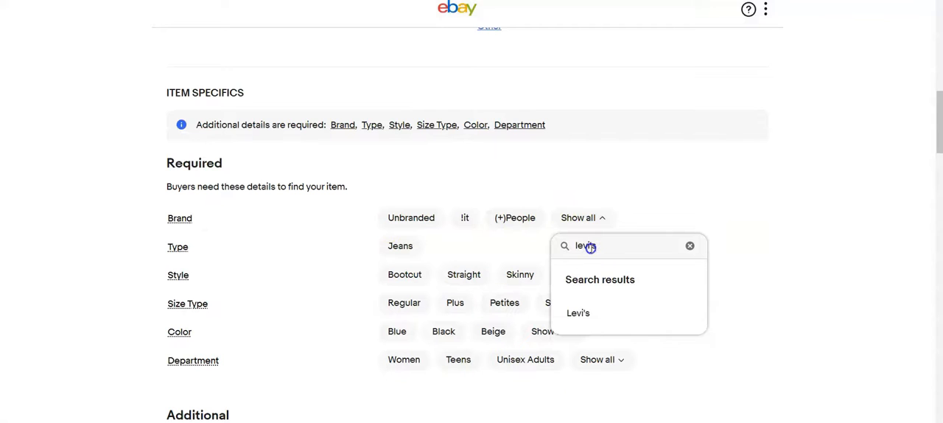
pyautogui.click(578, 312)
pyautogui.click(400, 246)
# Step: Set the jeans' style to Straight, size type to Regular, color to Blue and department to Women
pyautogui.click(403, 273)
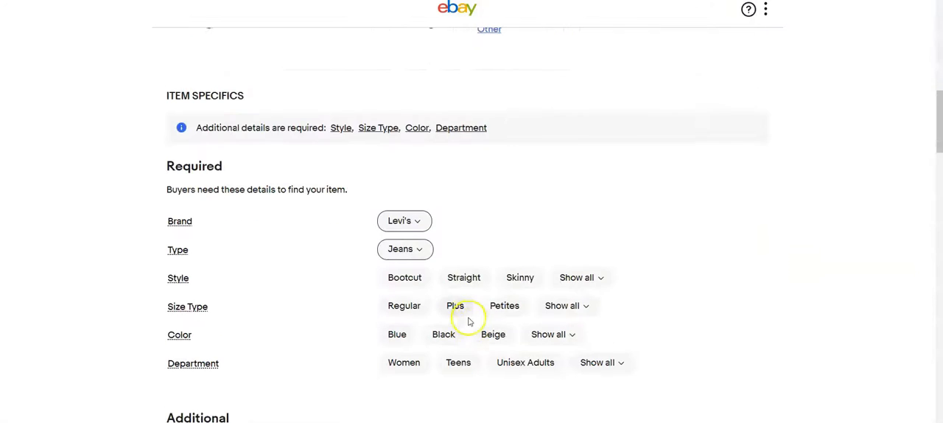
pyautogui.click(464, 276)
pyautogui.click(405, 302)
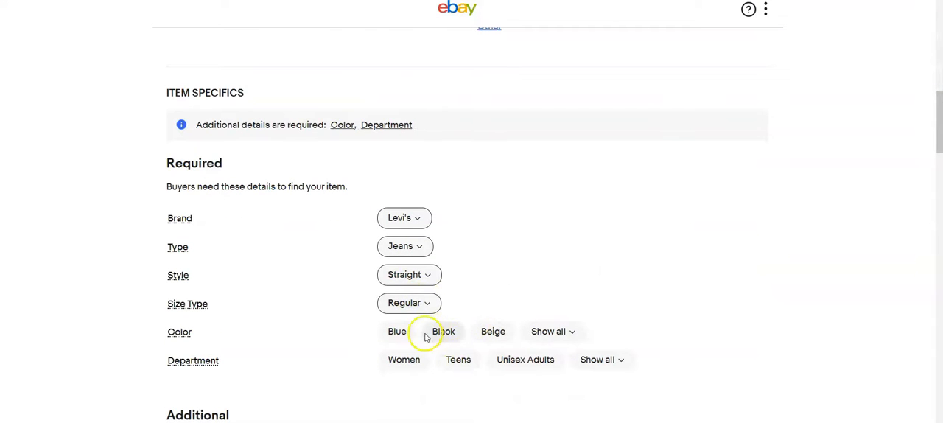
pyautogui.click(397, 331)
pyautogui.click(404, 360)
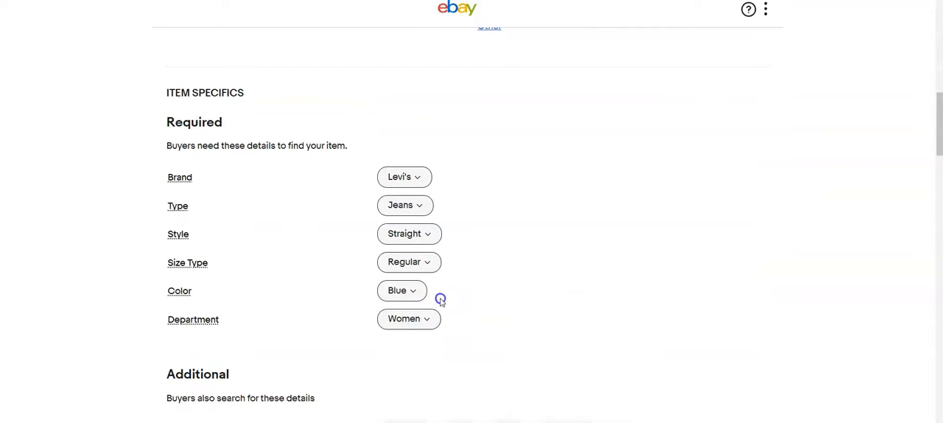
# Step: Set the jeans' size to 12 and fabric wash to Medium
pyautogui.click(396, 327)
pyautogui.scroll(-3, 518, 301)
pyautogui.click(408, 273)
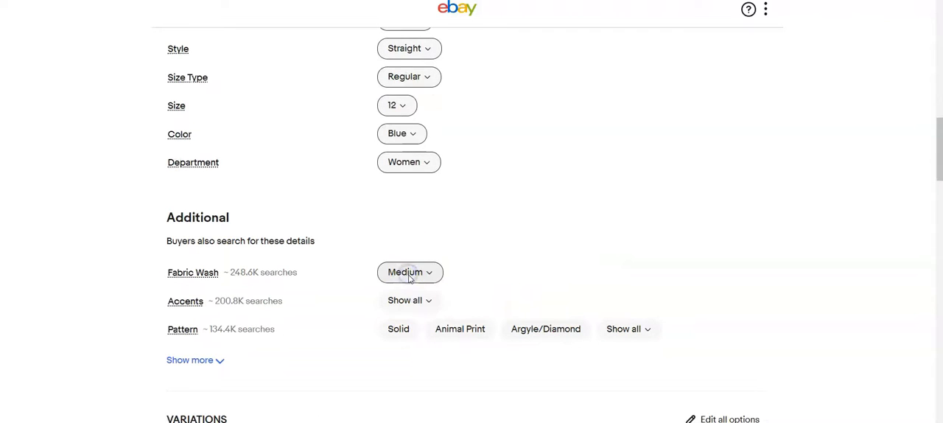
# Step: Append a note about whisker pulling to the jeans' condition description and set the Buy It Now price to $15.99
pyautogui.scroll(-3, 434, 316)
pyautogui.click(449, 337)
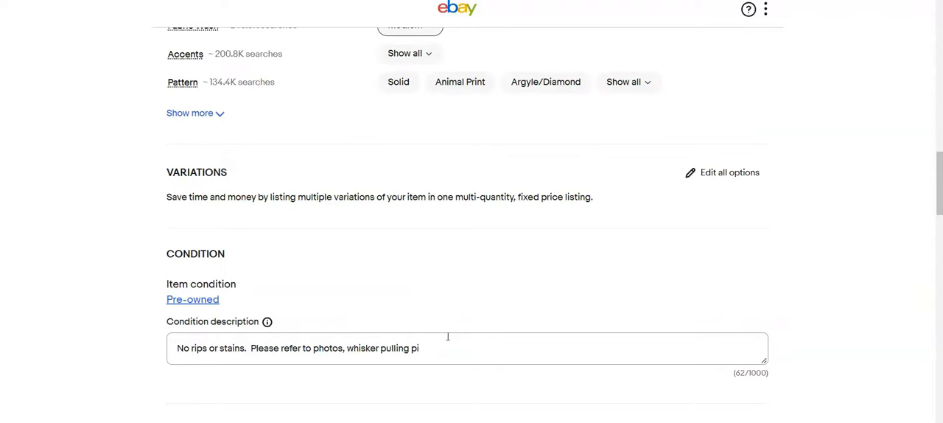
pyautogui.scroll(-5, 447, 337)
pyautogui.click(259, 267)
pyautogui.write('15.99')
pyautogui.scroll(-1, 418, 300)
pyautogui.scroll(-7, 419, 301)
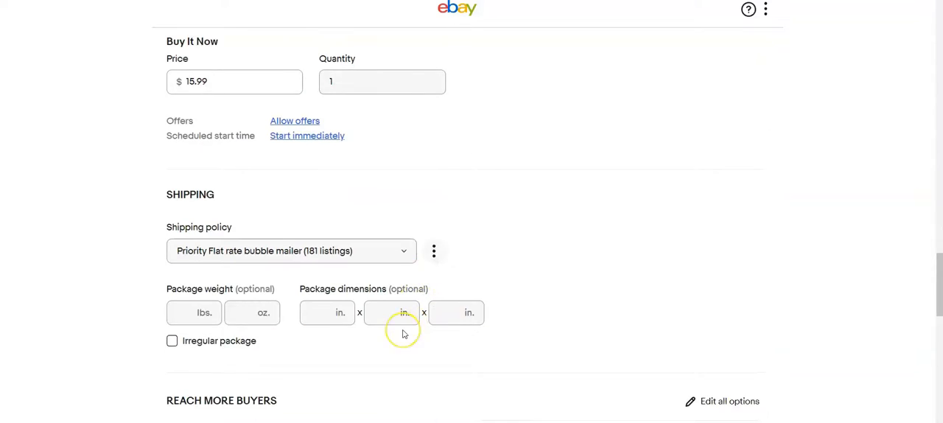
# Step: Make the folded Vans jeans photo the main photo and crop it closer around the jeans
pyautogui.moveTo(528, 305); pyautogui.dragTo(253, 248)
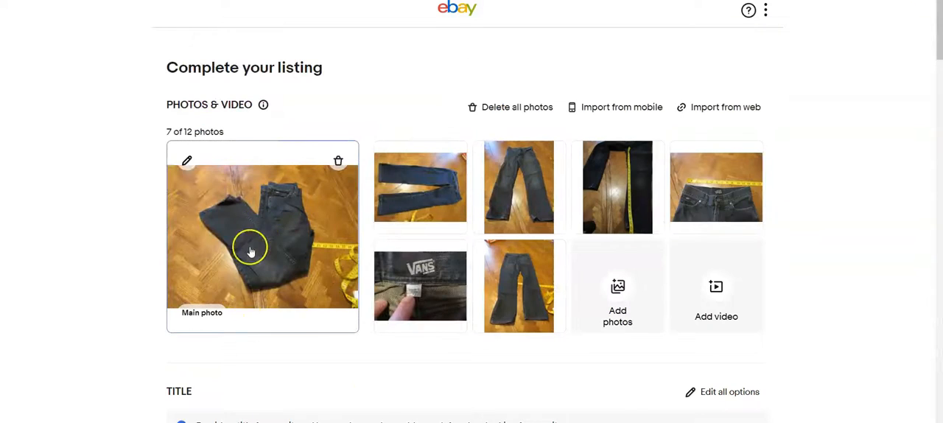
pyautogui.click(185, 160)
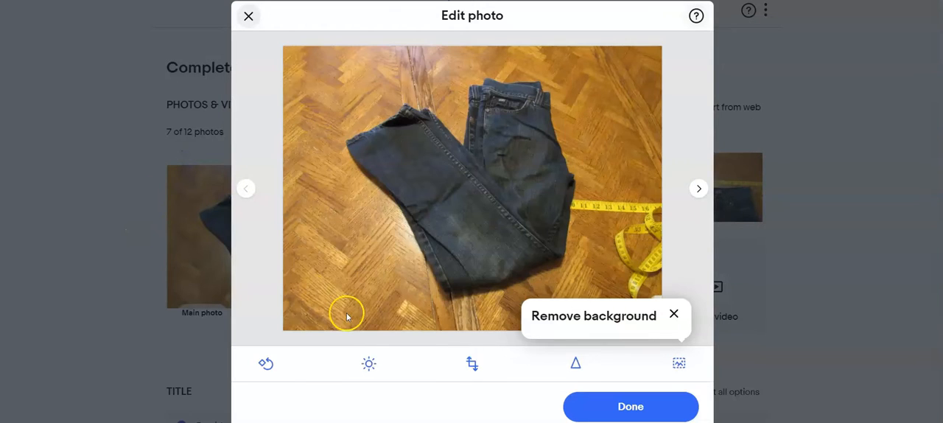
pyautogui.click(472, 363)
pyautogui.moveTo(661, 48); pyautogui.dragTo(585, 64)
pyautogui.moveTo(511, 178); pyautogui.dragTo(512, 169)
pyautogui.moveTo(281, 53); pyautogui.dragTo(335, 52)
pyautogui.click(631, 406)
# Step: Rotate the second listing photo, the blue jeans laid sideways, until they stand upright and save the edit
pyautogui.click(700, 190)
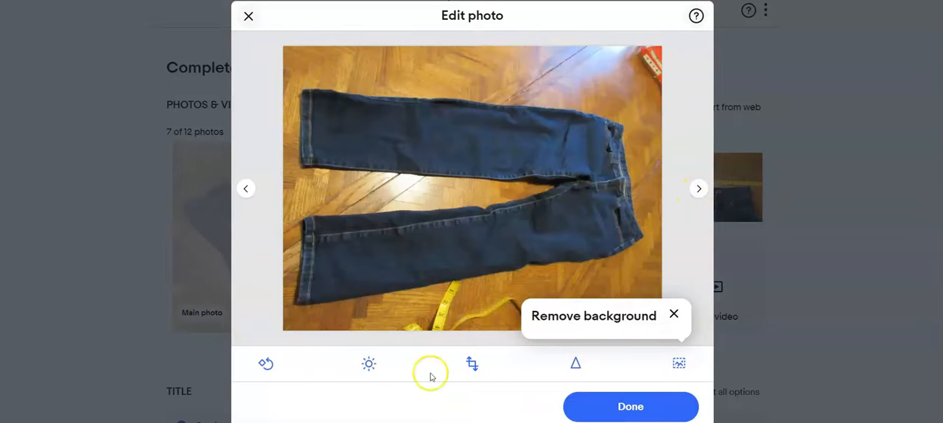
pyautogui.click(266, 363)
pyautogui.click(266, 363)
pyautogui.click(266, 363)
pyautogui.click(266, 363)
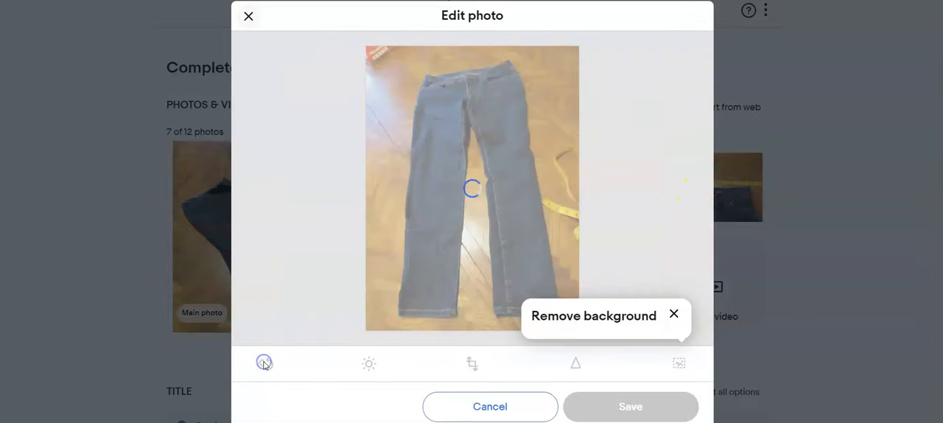
pyautogui.click(611, 406)
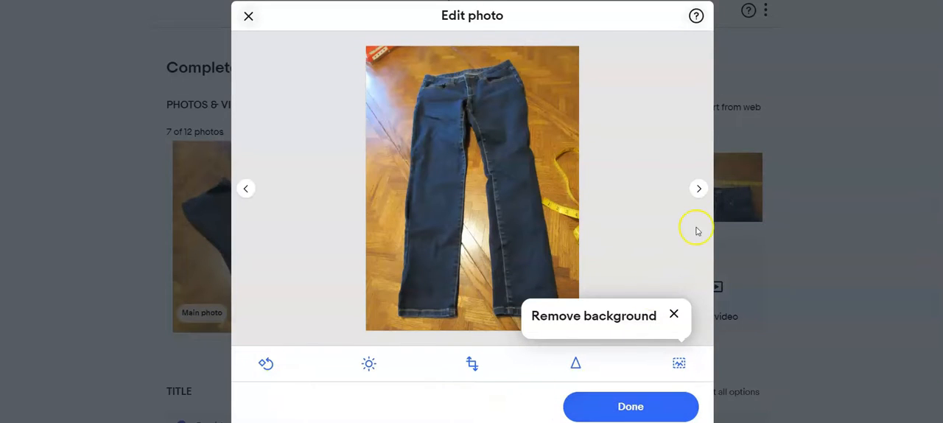
# Step: Crop the last photo of the jeans slightly tighter, save it and finish photo editing
pyautogui.click(700, 189)
pyautogui.click(700, 190)
pyautogui.click(700, 188)
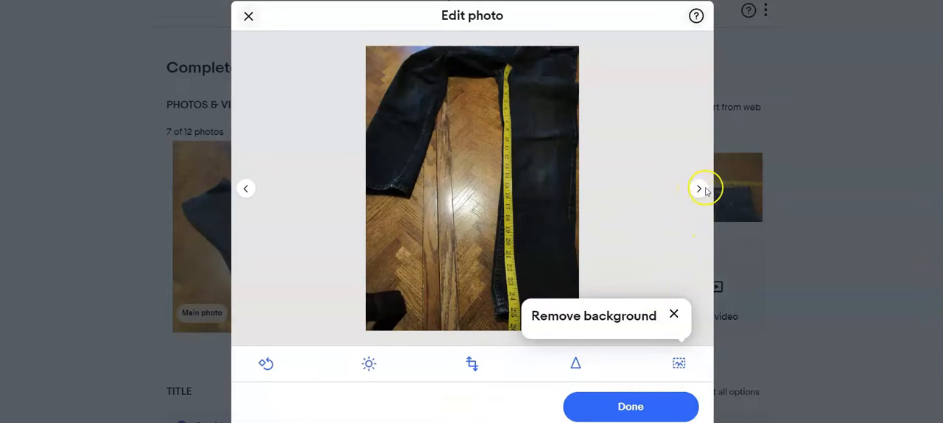
pyautogui.click(698, 190)
pyautogui.click(697, 189)
pyautogui.click(397, 358)
pyautogui.moveTo(582, 46); pyautogui.dragTo(592, 76)
pyautogui.click(610, 407)
pyautogui.click(625, 411)
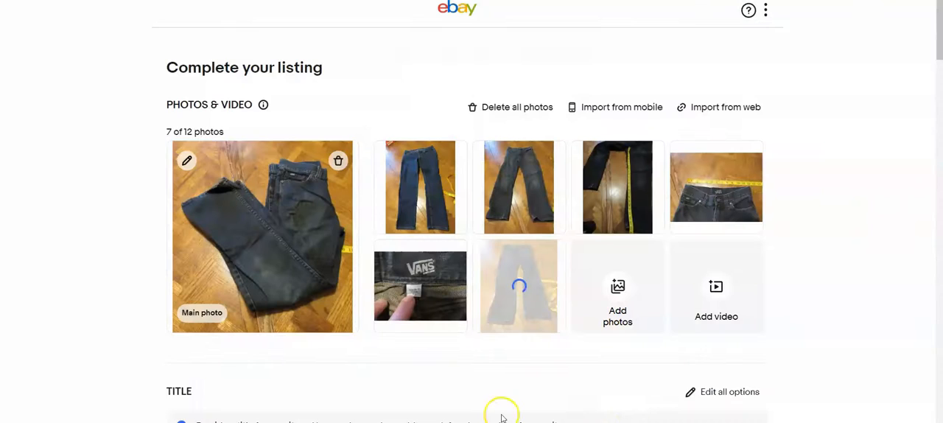
# Step: Delete the stray bright blue jeans photo that follows the main photo of the Vans listing
pyautogui.click(392, 157)
pyautogui.click(248, 16)
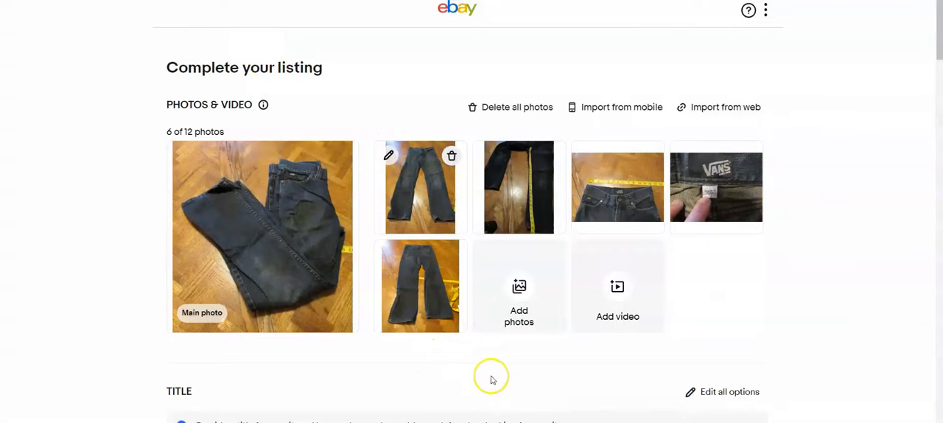
# Step: Enter "VANS size 12 boys jeans" as the item title
pyautogui.scroll(-3, 491, 376)
pyautogui.click(390, 305)
pyautogui.write('VANS')
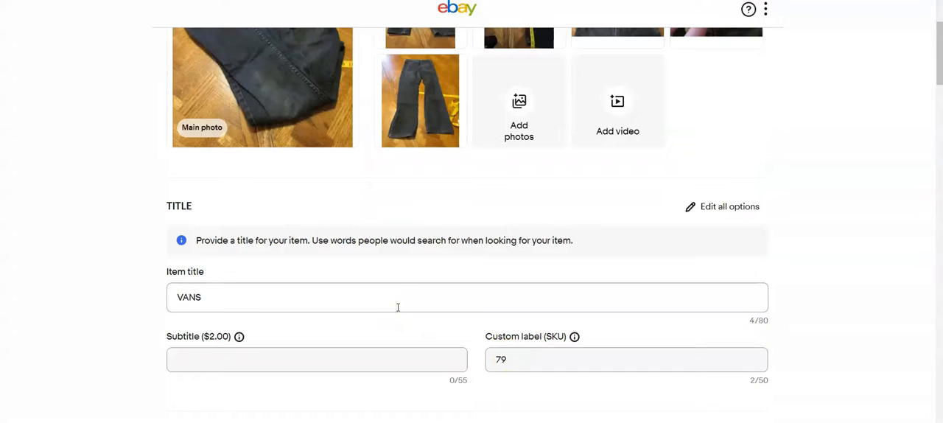
pyautogui.write(' size 12 boys jeans')
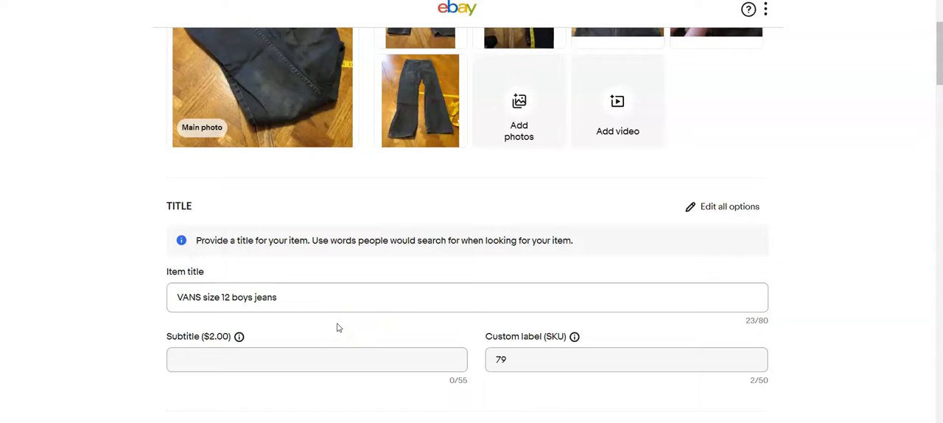
# Step: Change the first item category to Clothing, Shoes & Accessories > Kids > Boys > Boys' Clothing (Sizes 4 & Up) > Jeans
pyautogui.scroll(-6, 324, 302)
pyautogui.click(599, 243)
pyautogui.click(587, 192)
pyautogui.scroll(5, 733, 196)
pyautogui.click(736, 255)
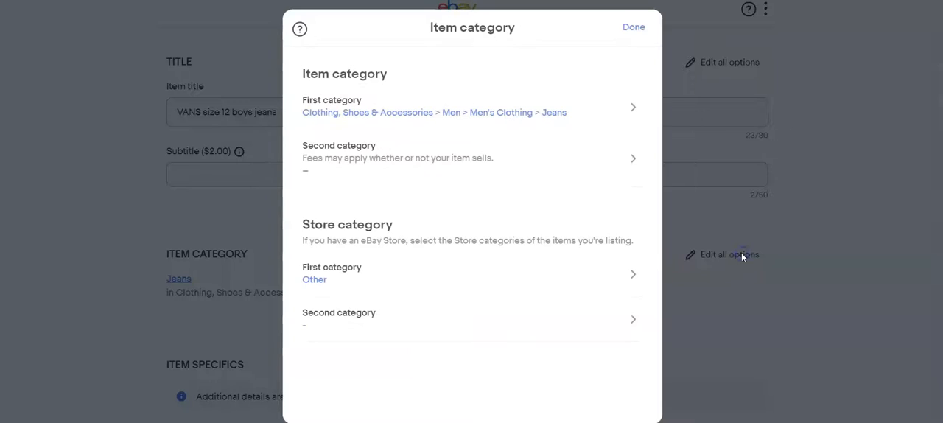
pyautogui.click(582, 179)
pyautogui.click(580, 219)
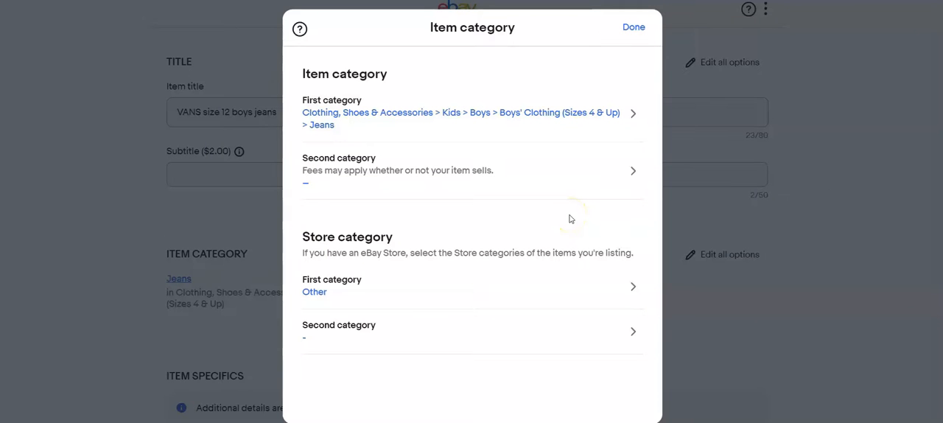
pyautogui.click(634, 27)
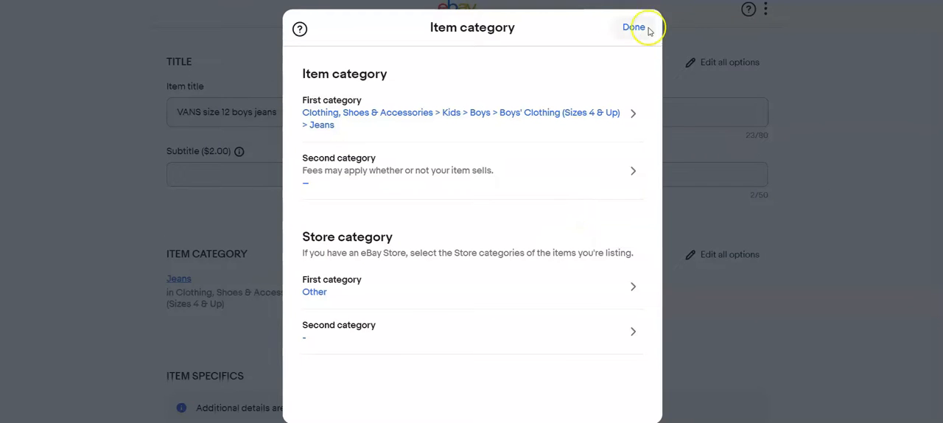
pyautogui.click(512, 99)
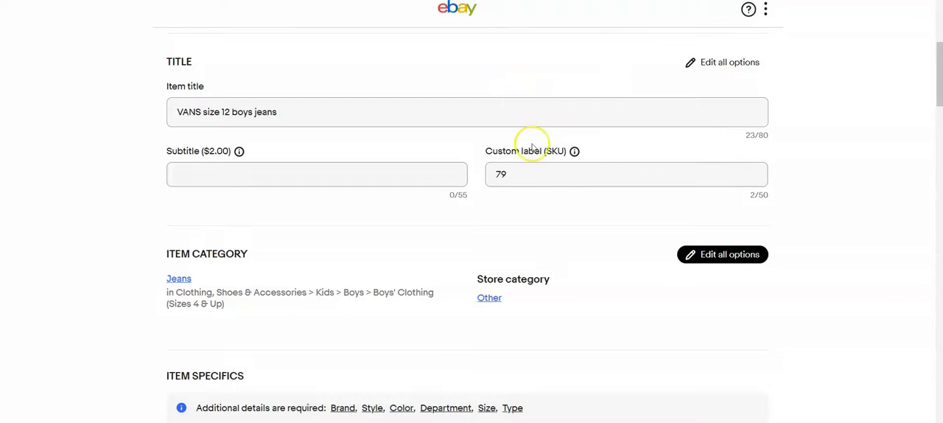
# Step: Set the jeans' brand to VANS, style to Straight and color to Blue in the required item specifics
pyautogui.scroll(-5, 533, 194)
pyautogui.click(402, 193)
pyautogui.click(398, 219)
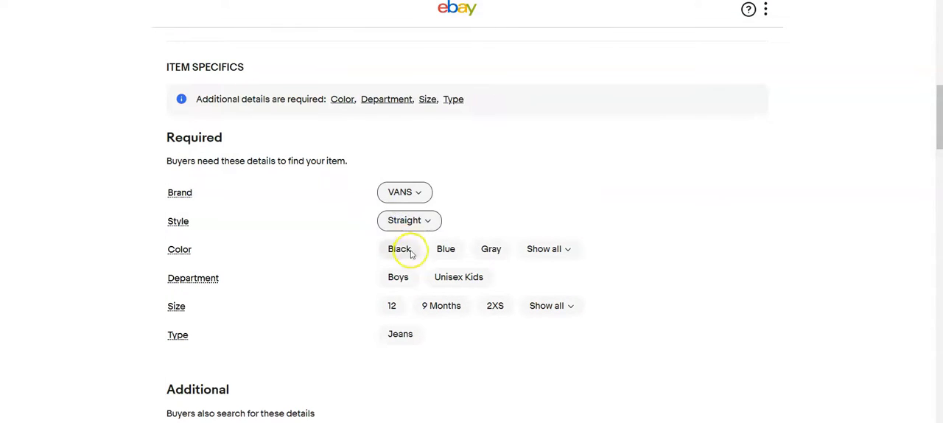
pyautogui.scroll(5, 442, 257)
pyautogui.scroll(-2, 442, 258)
pyautogui.scroll(-3, 442, 257)
pyautogui.click(439, 251)
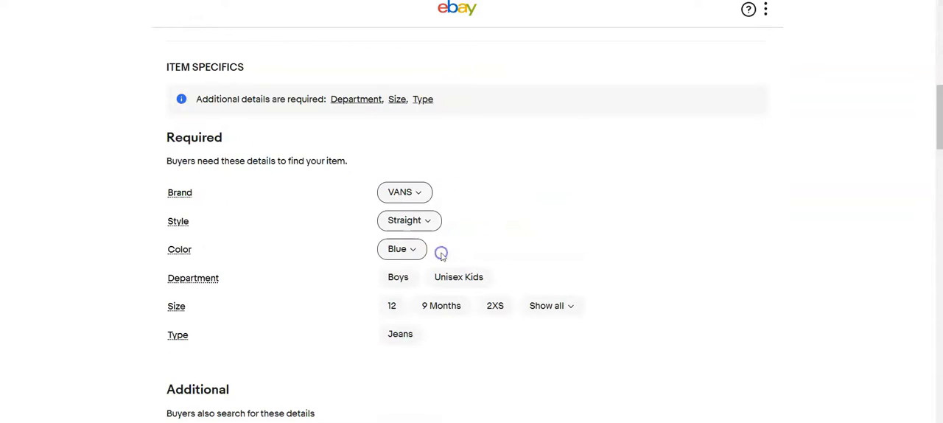
# Step: Set the jeans' department to Boys, size to 12 and type to Jeans
pyautogui.click(396, 276)
pyautogui.click(392, 306)
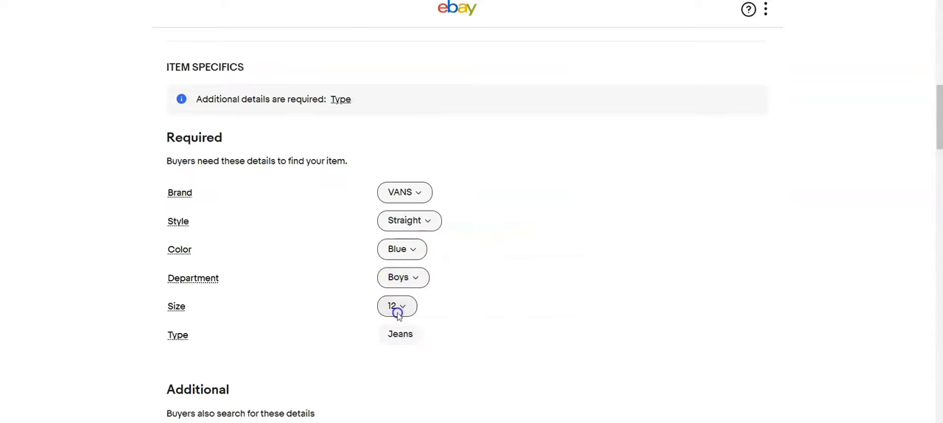
pyautogui.click(400, 334)
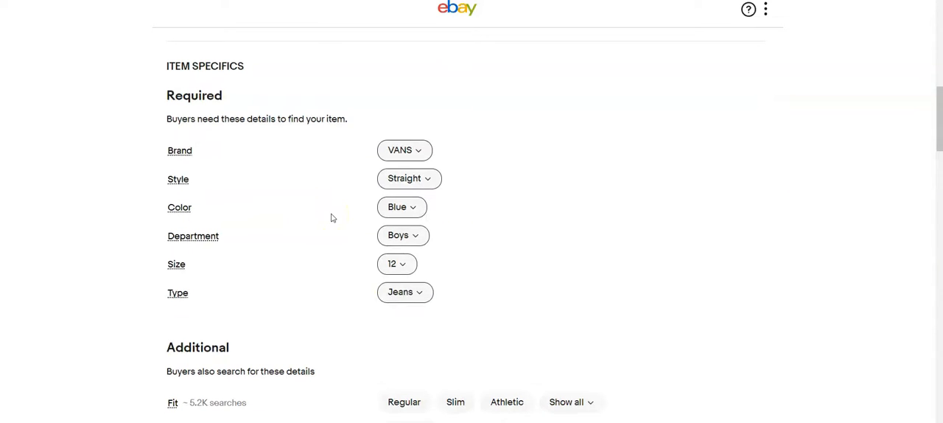
# Step: Set the jeans' fit to Regular in the additional item specifics
pyautogui.scroll(-3, 332, 216)
pyautogui.click(390, 183)
pyautogui.click(396, 213)
# Step: Set the Buy It Now price of the Vans jeans to $20.00
pyautogui.scroll(-2, 362, 241)
pyautogui.scroll(-7, 362, 241)
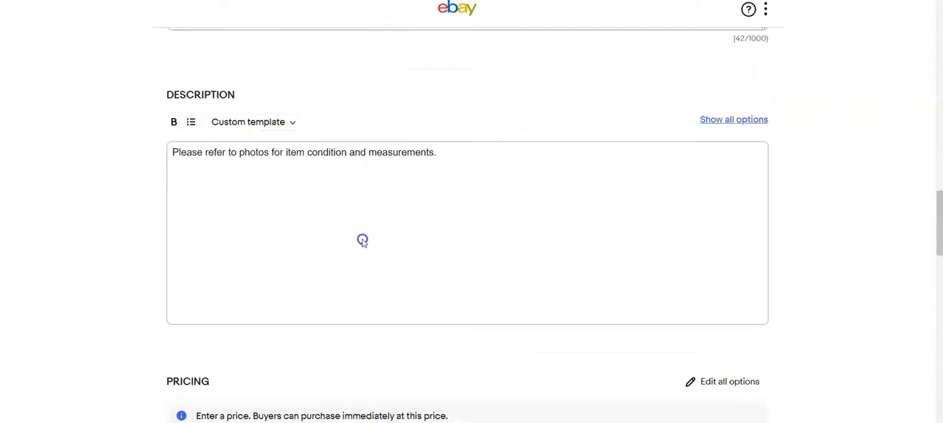
pyautogui.click(286, 235)
pyautogui.write('20.00')
pyautogui.click(491, 253)
pyautogui.scroll(-7, 493, 254)
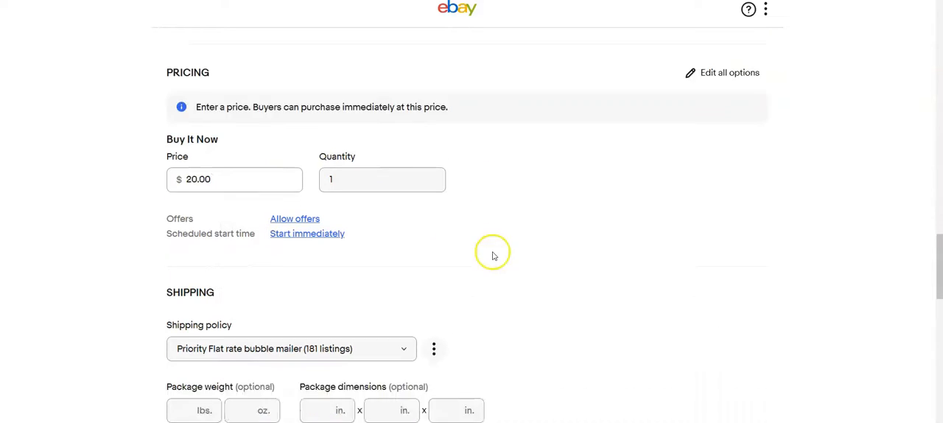